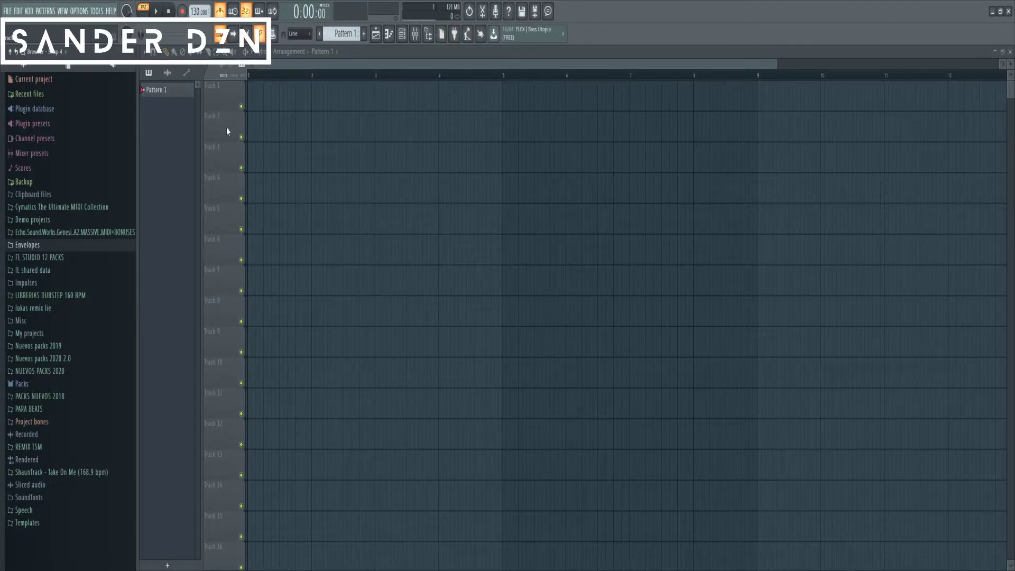
Try the project tempo at 123 BPM and return it to 130 BPM
{"action": "left_click_drag", "start_coordinate": [776, 65], "coordinate": [687, 65]}
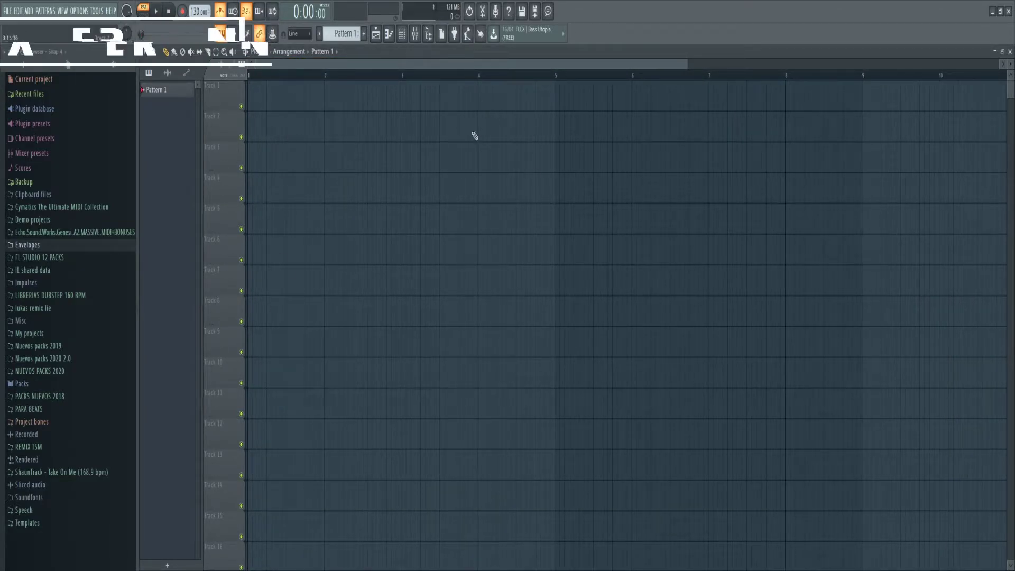
{"action": "left_click_drag", "start_coordinate": [599, 64], "coordinate": [493, 120]}
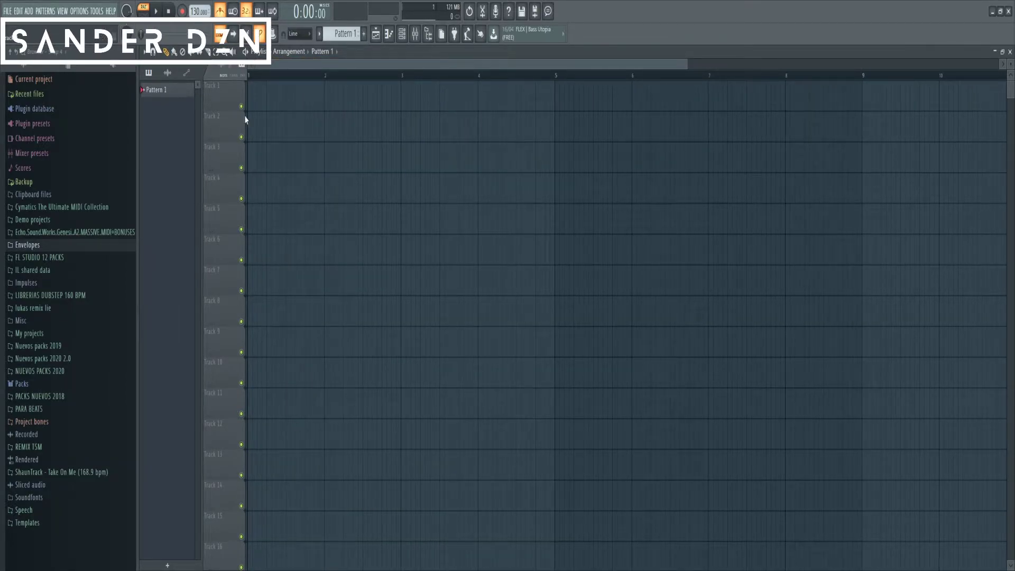
{"action": "scroll", "coordinate": [197, 12], "scroll_direction": "down", "scroll_amount": 10}
{"action": "scroll", "coordinate": [196, 12], "scroll_direction": "down", "scroll_amount": 4}
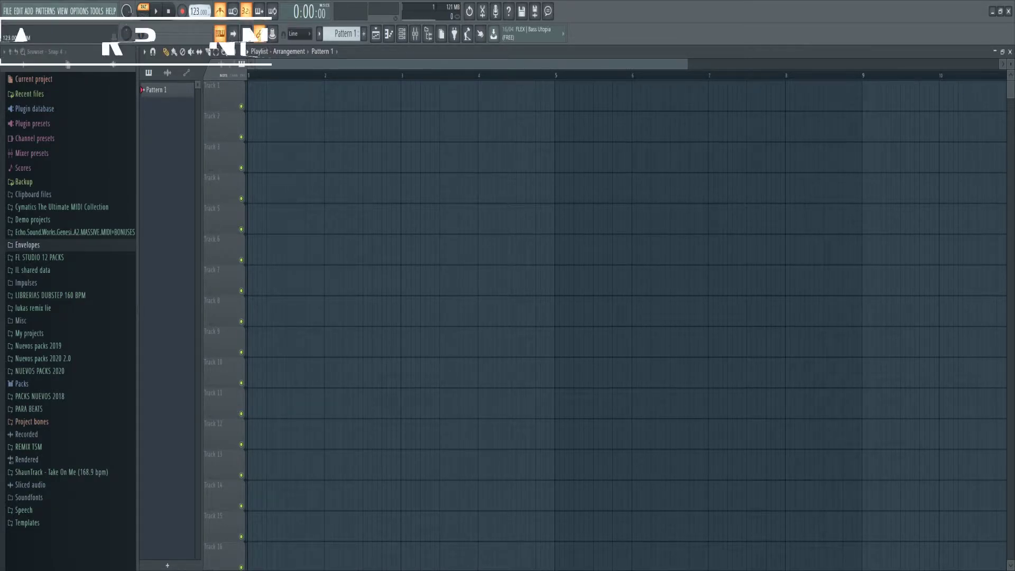
{"action": "scroll", "coordinate": [197, 11], "scroll_direction": "up", "scroll_amount": 2}
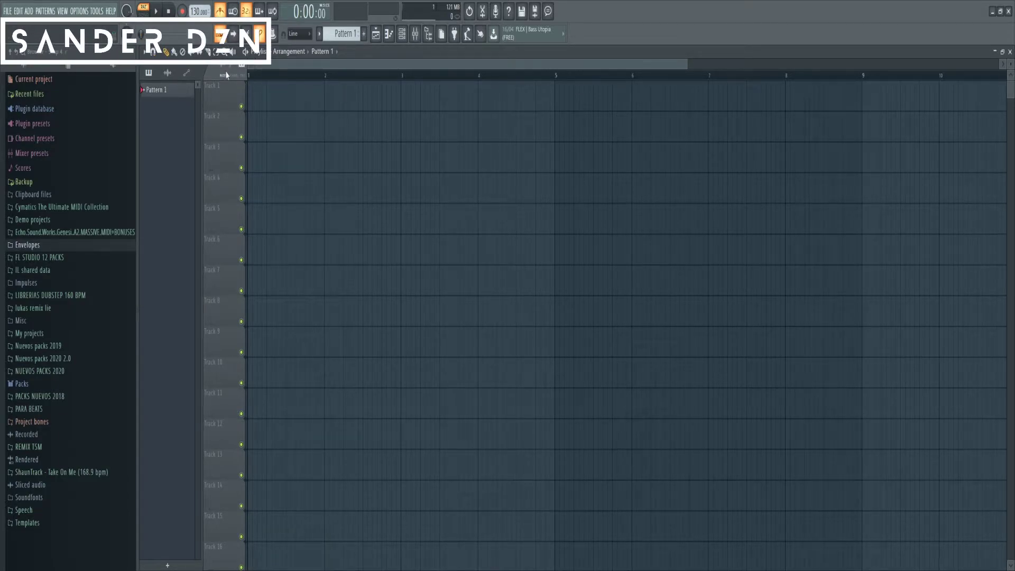
Switch playback to song mode, turn the metronome off, and briefly play and stop the empty arrangement
{"action": "key", "text": "l"}
{"action": "key", "text": "space"}
{"action": "key", "text": "space"}
{"action": "left_click", "coordinate": [219, 11]}
{"action": "key", "text": "space"}
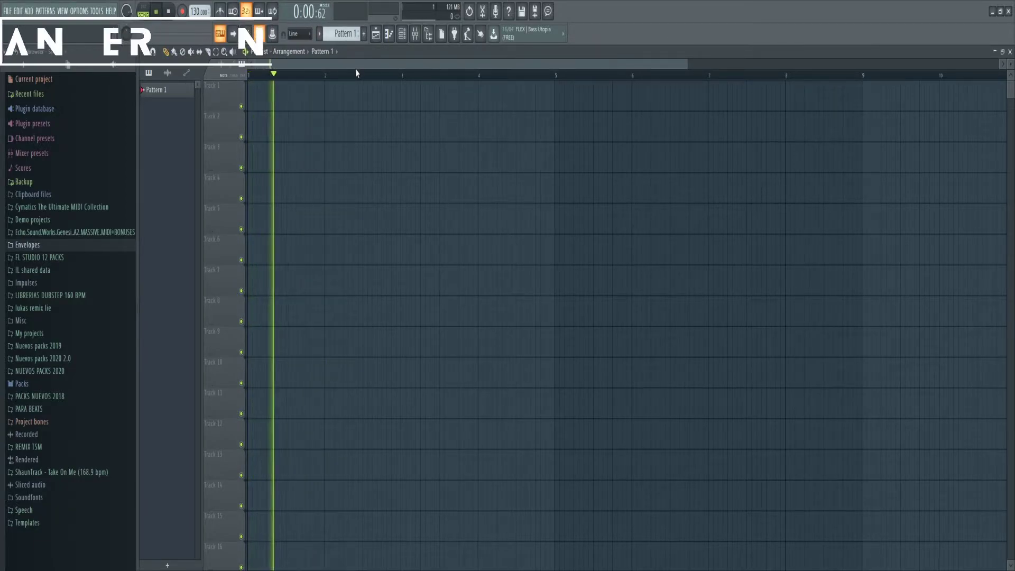
{"action": "key", "text": "space"}
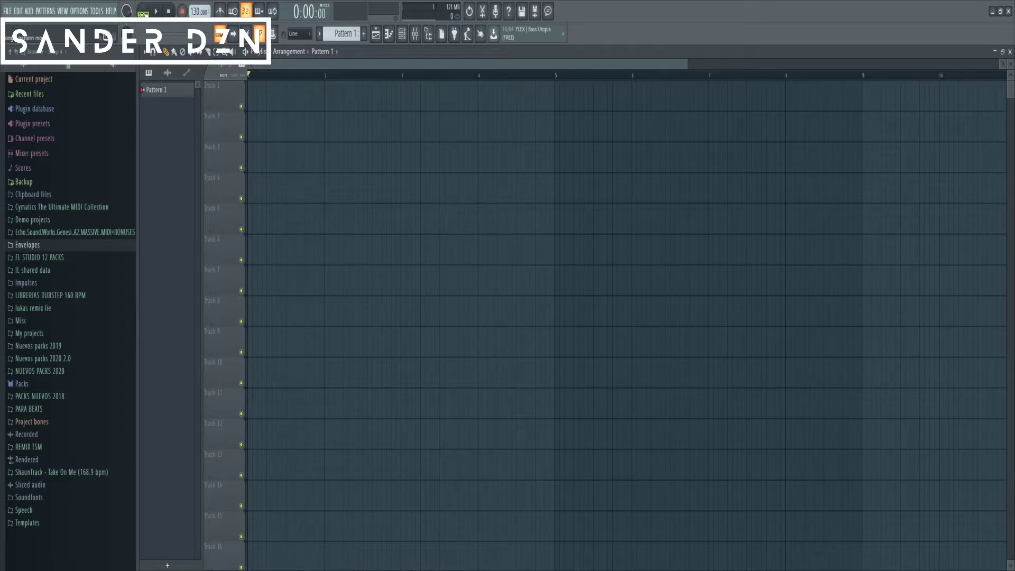
{"action": "left_click", "coordinate": [155, 11]}
{"action": "left_click", "coordinate": [169, 11]}
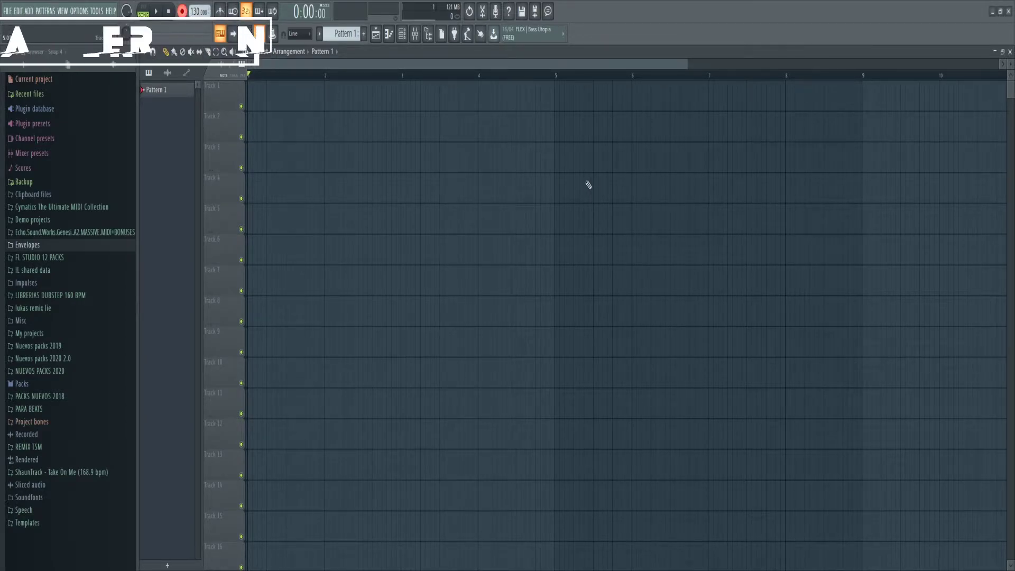
Open the channel rack and program Kick hits on steps 1, 5, 9 and 13 of Pattern 1
{"action": "left_click_drag", "start_coordinate": [686, 67], "coordinate": [508, 66]}
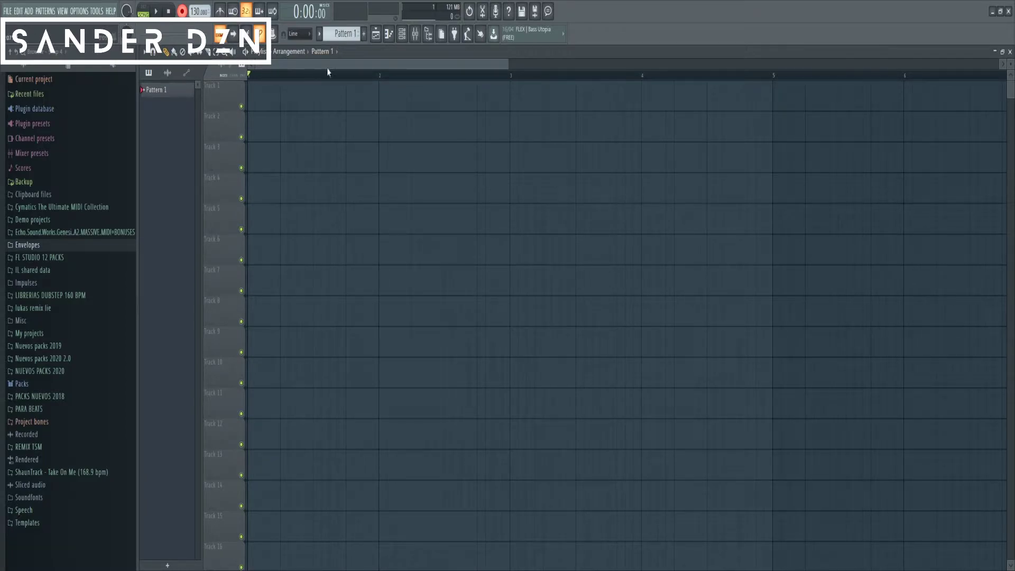
{"action": "left_click", "coordinate": [402, 34]}
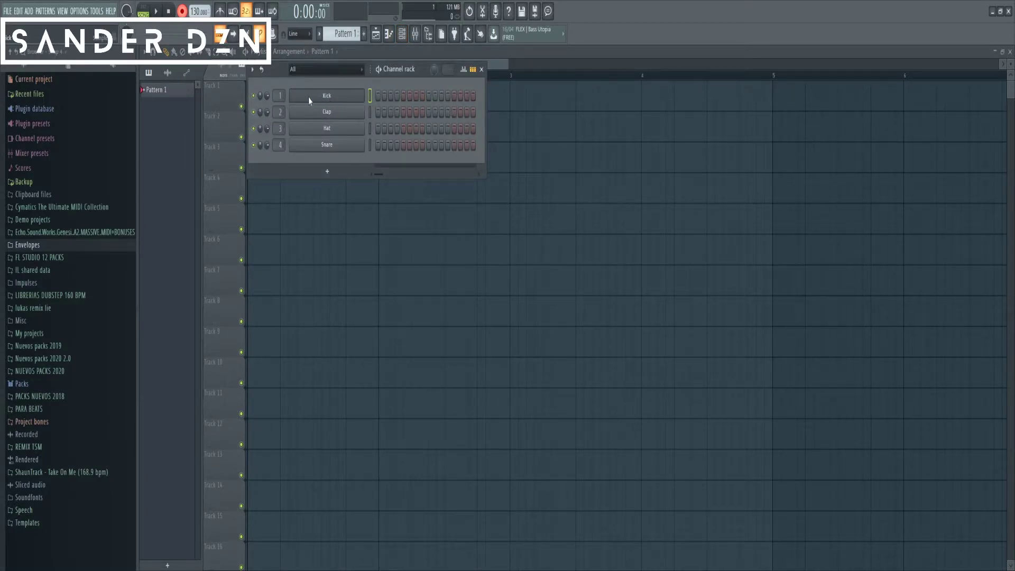
{"action": "left_click_drag", "start_coordinate": [484, 176], "coordinate": [490, 242]}
{"action": "left_click", "coordinate": [378, 96]}
{"action": "left_click", "coordinate": [391, 96]}
{"action": "left_click", "coordinate": [409, 95]}
{"action": "left_click", "coordinate": [429, 96]}
{"action": "left_click", "coordinate": [454, 95]}
{"action": "left_click", "coordinate": [378, 96]}
{"action": "left_click", "coordinate": [397, 96]}
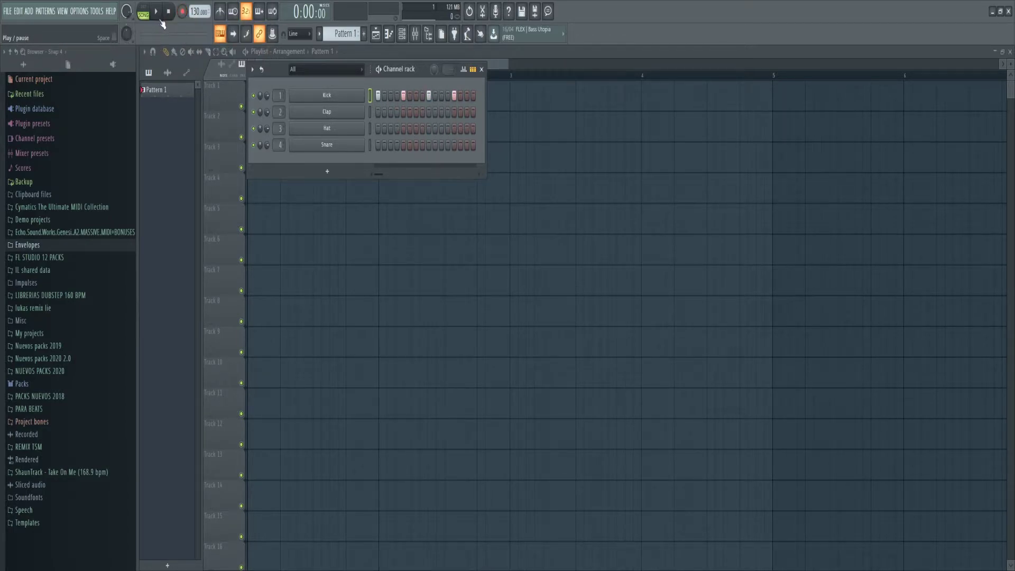
Play the Kick pattern in pattern mode, stop it and switch back to song mode
{"action": "left_click", "coordinate": [143, 13]}
{"action": "left_click", "coordinate": [156, 11]}
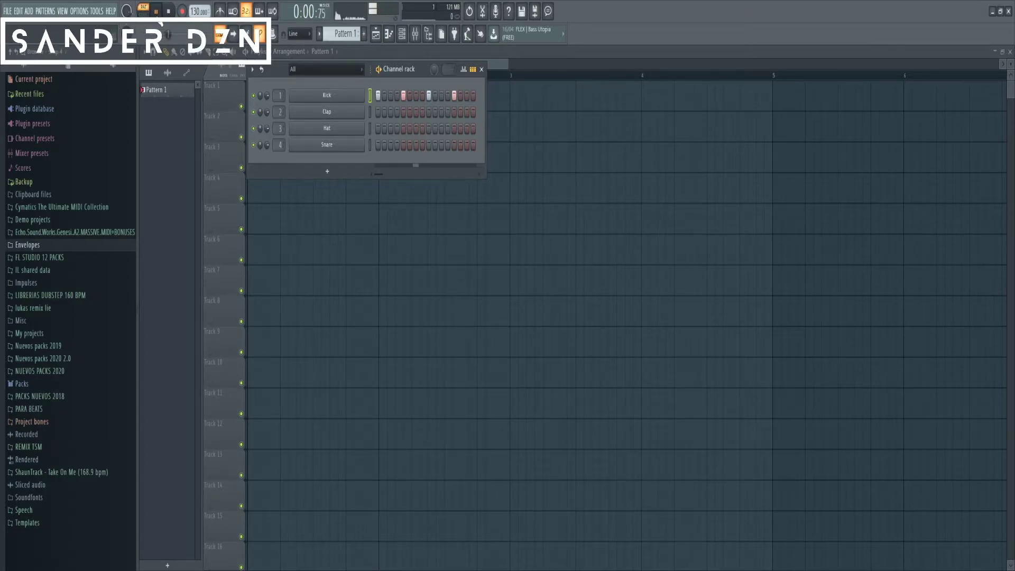
{"action": "left_click", "coordinate": [169, 12]}
{"action": "left_click", "coordinate": [143, 13]}
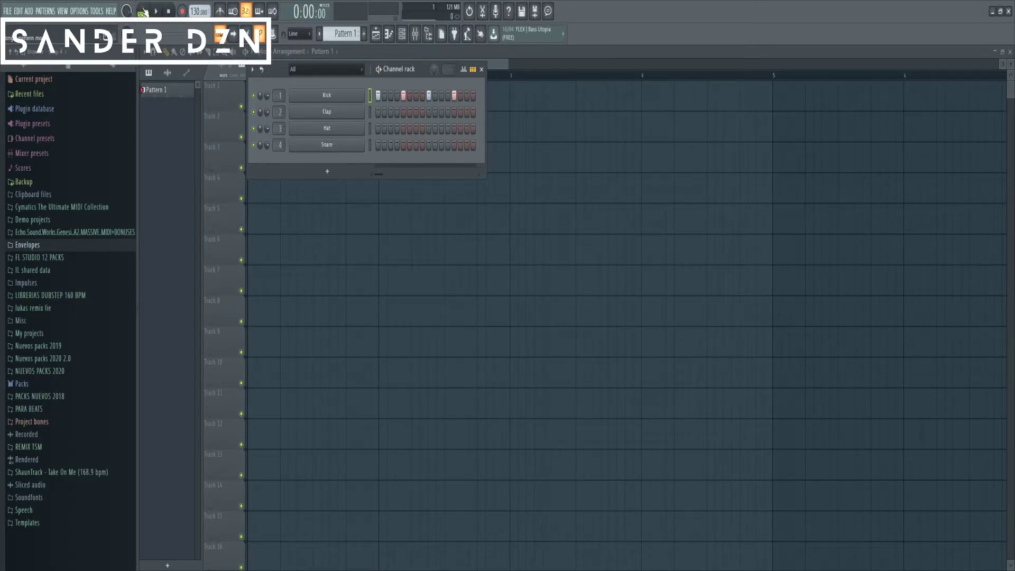
Add Clap hits on steps 3, 7, 11 and 15, and play the beat in pattern mode
{"action": "left_click", "coordinate": [391, 111]}
{"action": "left_click_drag", "start_coordinate": [449, 113], "coordinate": [444, 118]}
{"action": "left_click", "coordinate": [156, 11]}
{"action": "left_click", "coordinate": [143, 13]}
{"action": "left_click", "coordinate": [168, 11]}
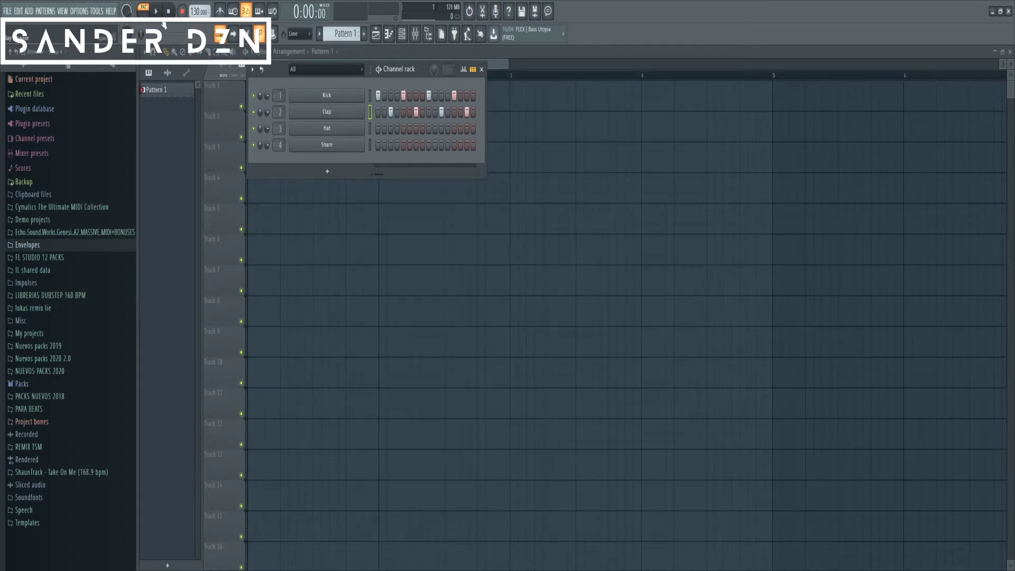
Clear all Kick and Clap hits from the step sequencer and select the Kick channel
{"action": "left_click", "coordinate": [378, 96]}
{"action": "left_click", "coordinate": [403, 96]}
{"action": "left_click", "coordinate": [415, 112]}
{"action": "left_click", "coordinate": [429, 96]}
{"action": "left_click", "coordinate": [454, 96]}
{"action": "left_click", "coordinate": [467, 112]}
{"action": "left_click", "coordinate": [307, 98]}
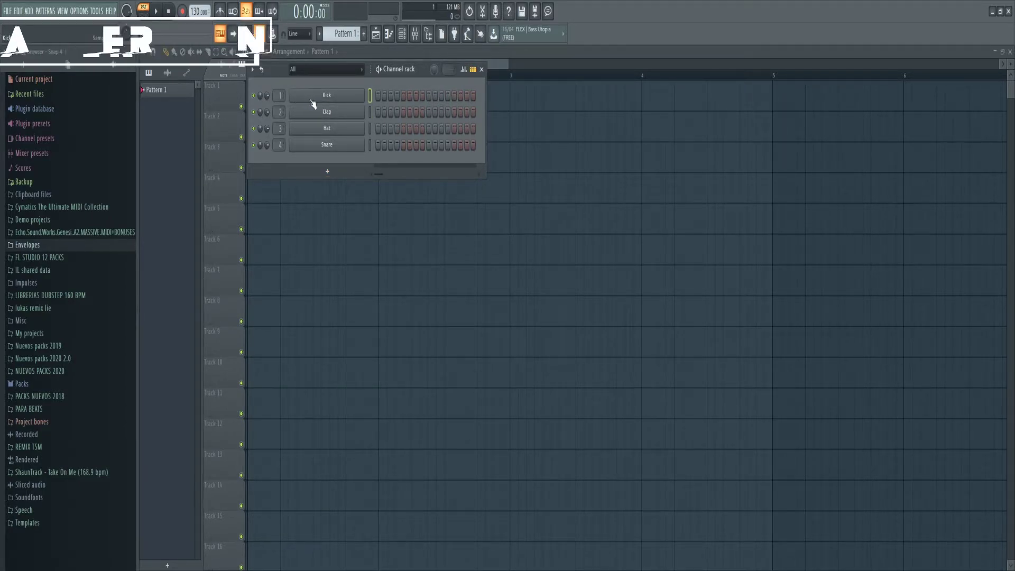
{"action": "left_click", "coordinate": [322, 100]}
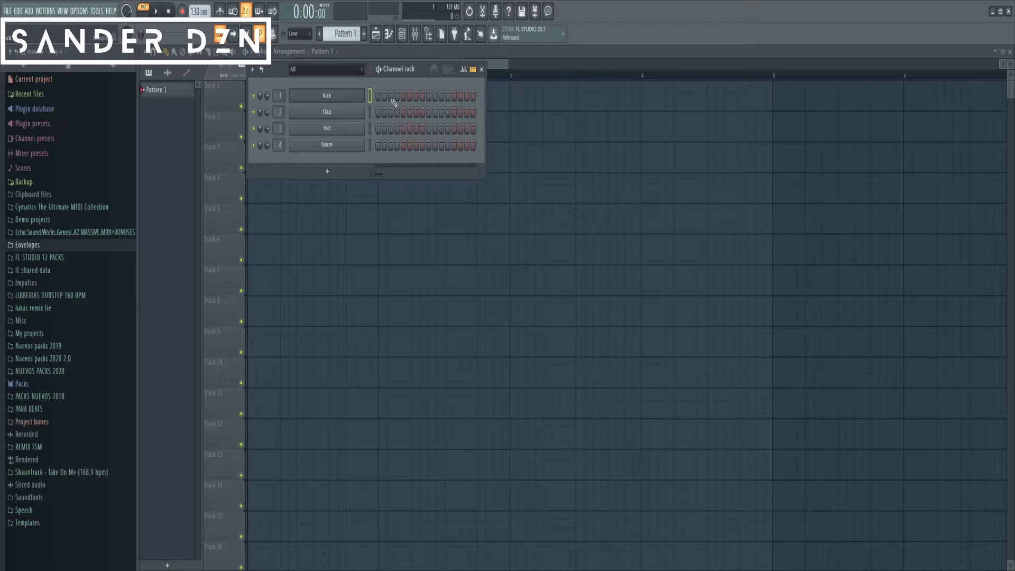
Add a reFX Nexus channel to the channel rack, load a preset from its Piano category and close the plugin
{"action": "left_click", "coordinate": [389, 34]}
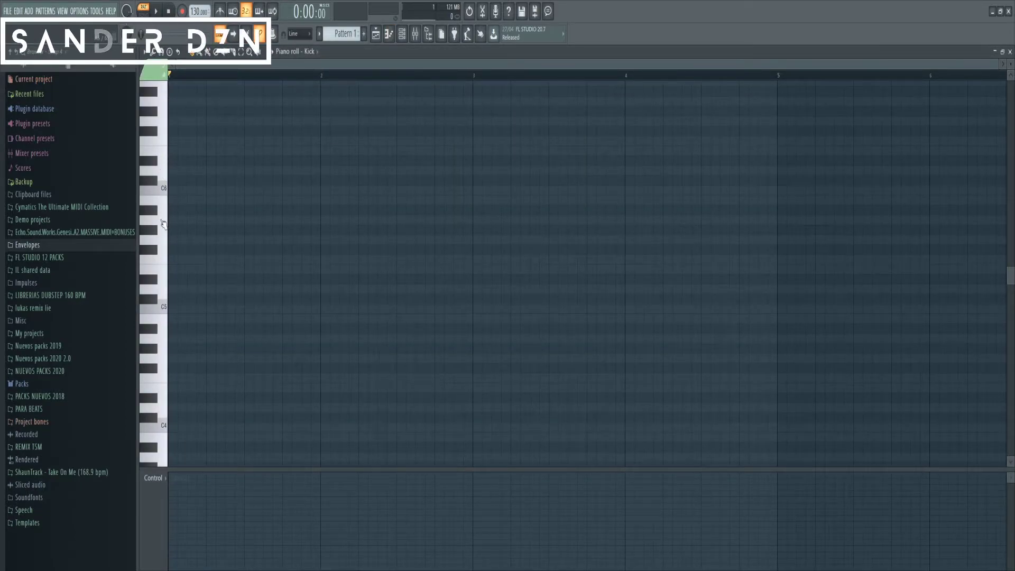
{"action": "left_click", "coordinate": [401, 34]}
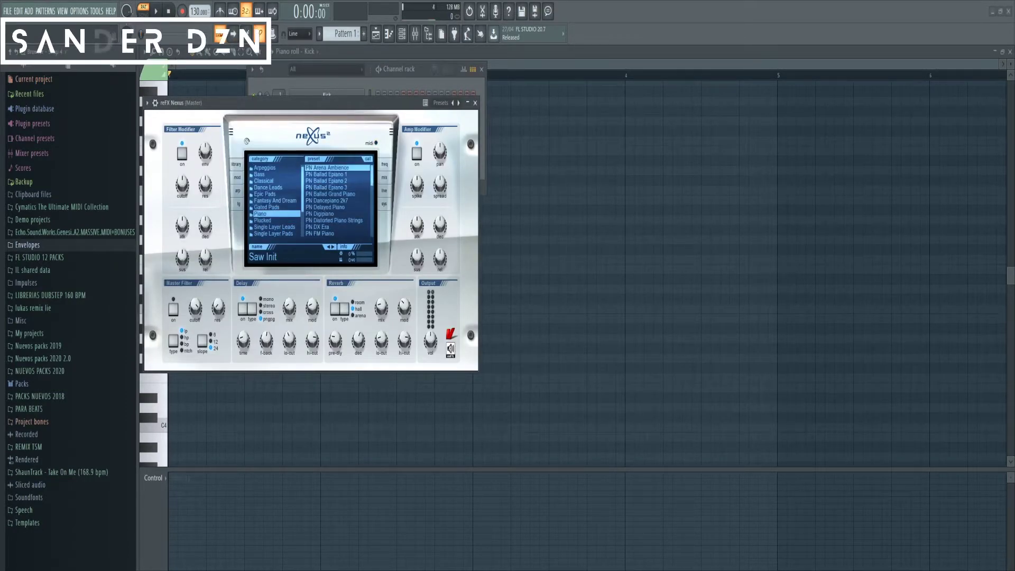
{"action": "scroll", "coordinate": [337, 201], "scroll_direction": "down", "scroll_amount": 5}
{"action": "scroll", "coordinate": [337, 201], "scroll_direction": "up", "scroll_amount": 4}
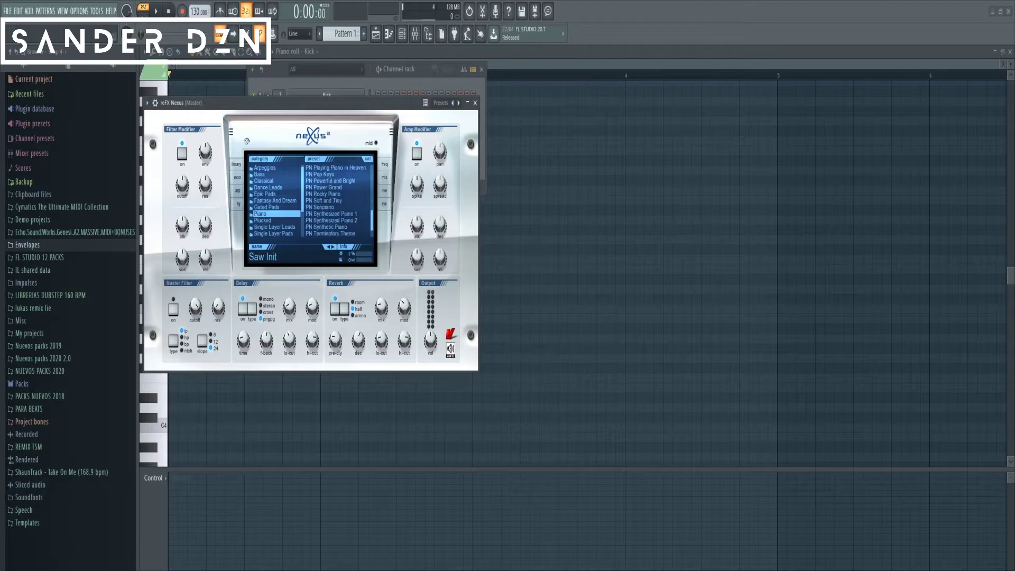
{"action": "scroll", "coordinate": [337, 203], "scroll_direction": "up", "scroll_amount": 1}
{"action": "left_click", "coordinate": [338, 214]}
{"action": "left_click", "coordinate": [475, 103]}
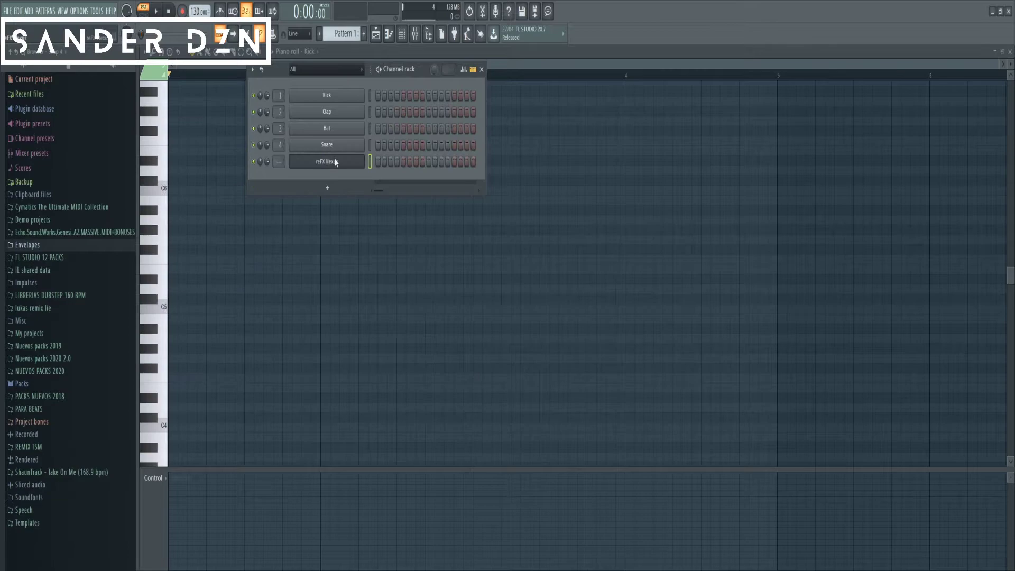
Draw a chord of C5, E5, G5 and C6 at the start of the Nexus piano roll and play it
{"action": "key", "text": "F7"}
{"action": "left_click_drag", "start_coordinate": [189, 319], "coordinate": [169, 305]}
{"action": "right_click", "coordinate": [206, 320]}
{"action": "left_click", "coordinate": [170, 269]}
{"action": "left_click", "coordinate": [172, 240]}
{"action": "left_click", "coordinate": [168, 210]}
{"action": "left_click_drag", "start_coordinate": [167, 207], "coordinate": [167, 190]}
{"action": "left_click", "coordinate": [156, 11]}
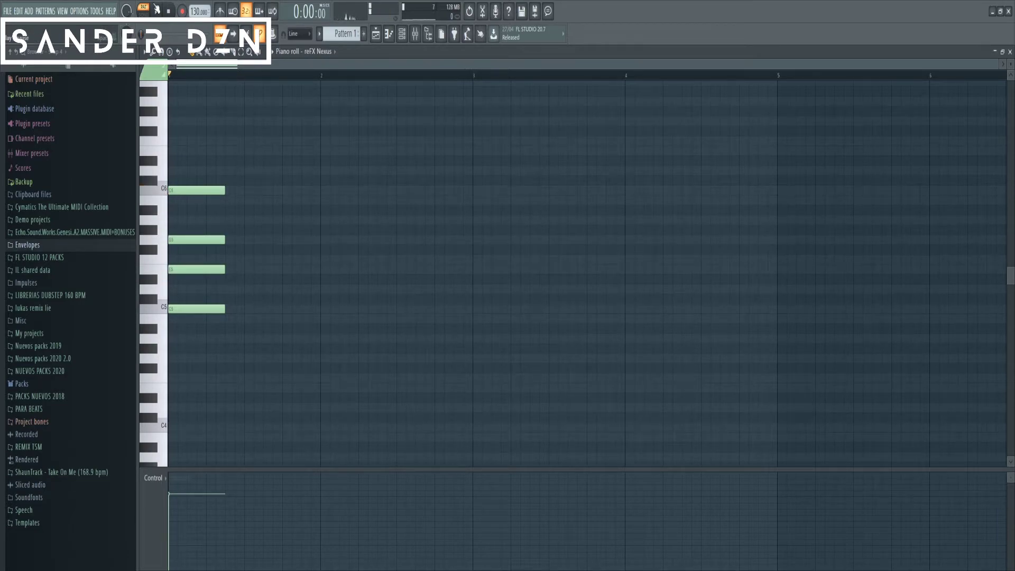
{"action": "left_click", "coordinate": [168, 11]}
Delete the four chord notes from the Nexus piano roll
{"action": "right_click", "coordinate": [198, 190]}
{"action": "right_click", "coordinate": [199, 239]}
{"action": "right_click", "coordinate": [203, 269]}
{"action": "right_click", "coordinate": [210, 308]}
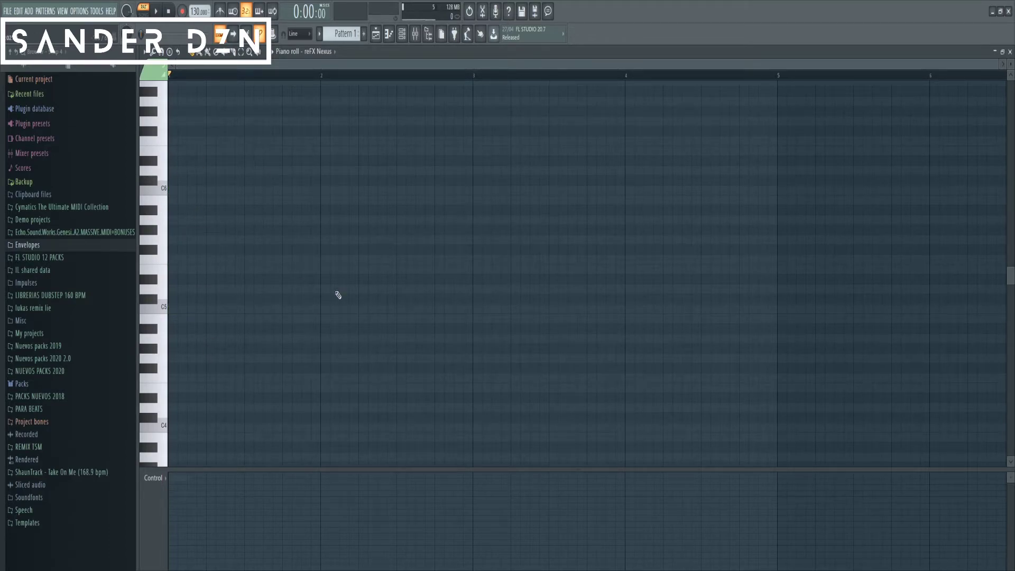
Look through the playlist, channel rack and Nexus piano roll in turn, returning to the channel rack
{"action": "left_click", "coordinate": [376, 33]}
{"action": "left_click", "coordinate": [402, 33]}
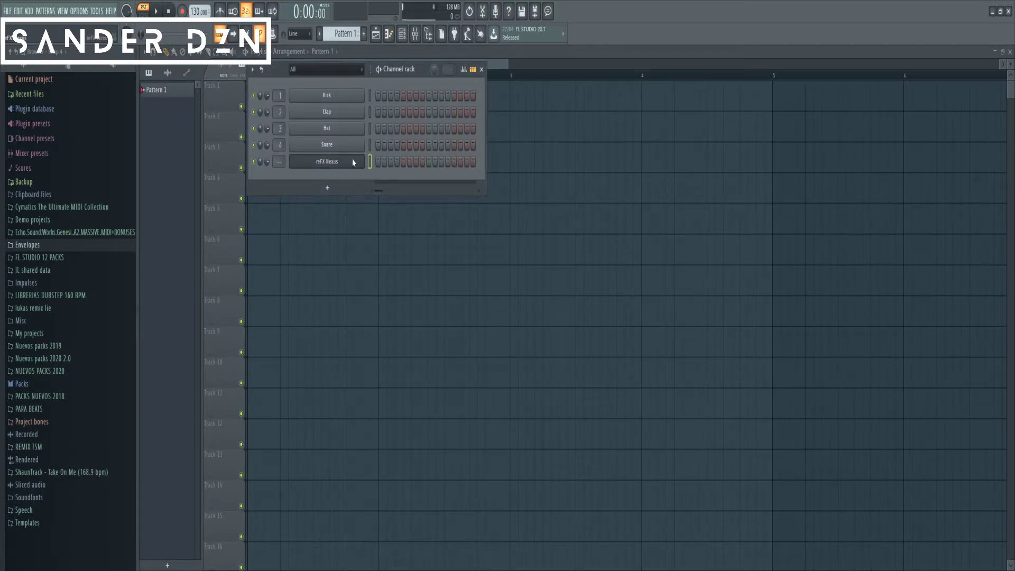
{"action": "key", "text": "F7"}
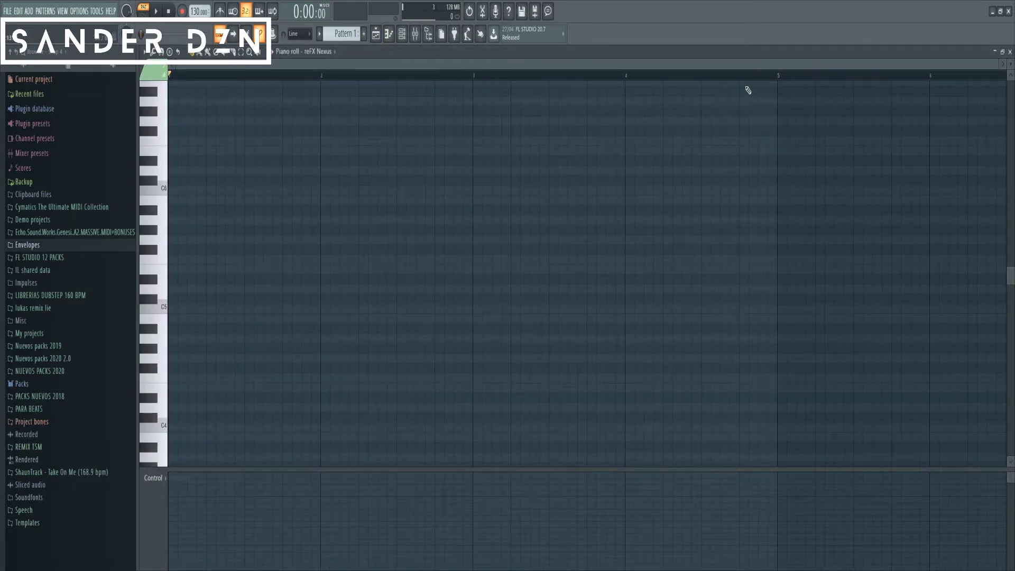
{"action": "left_click", "coordinate": [1002, 64]}
{"action": "left_click_drag", "start_coordinate": [998, 65], "coordinate": [696, 66]}
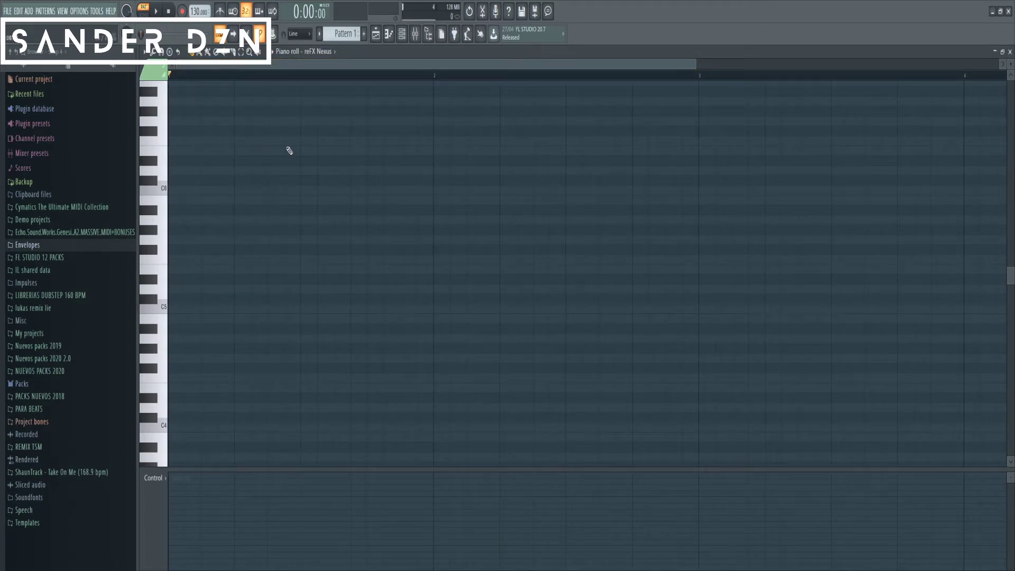
{"action": "left_click", "coordinate": [376, 33]}
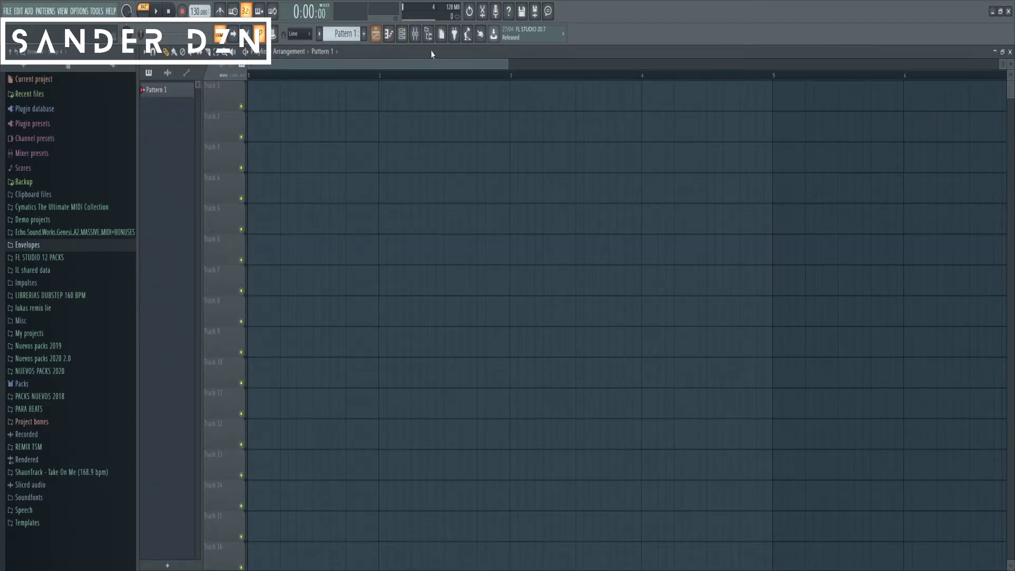
{"action": "left_click", "coordinate": [403, 34]}
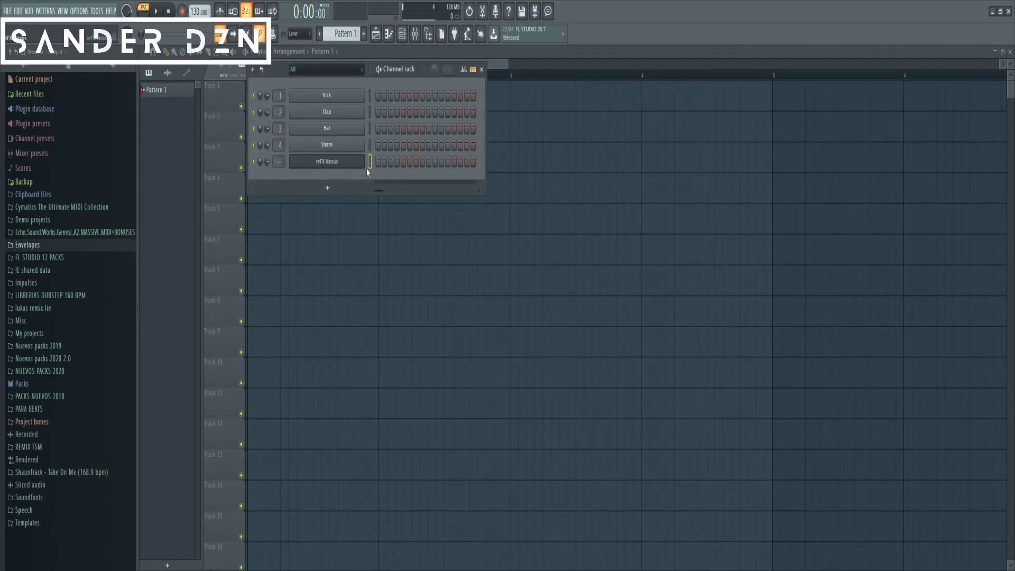
Open the piano roll of the reFX Nexus channel and draw a one-beat C#5 note at its start
{"action": "right_click", "coordinate": [349, 163]}
{"action": "left_click", "coordinate": [387, 164]}
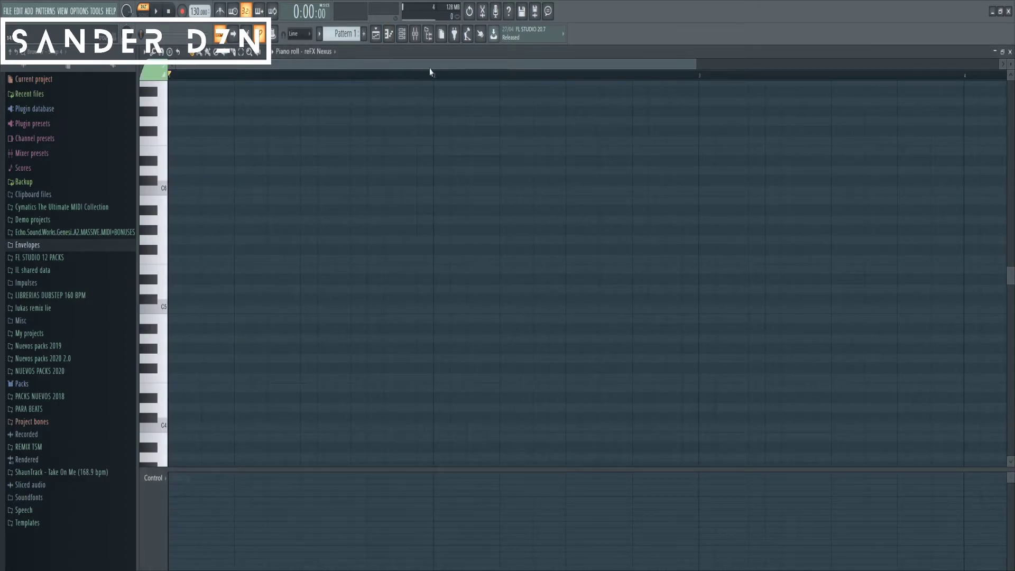
{"action": "left_click_drag", "start_coordinate": [684, 68], "coordinate": [505, 65]}
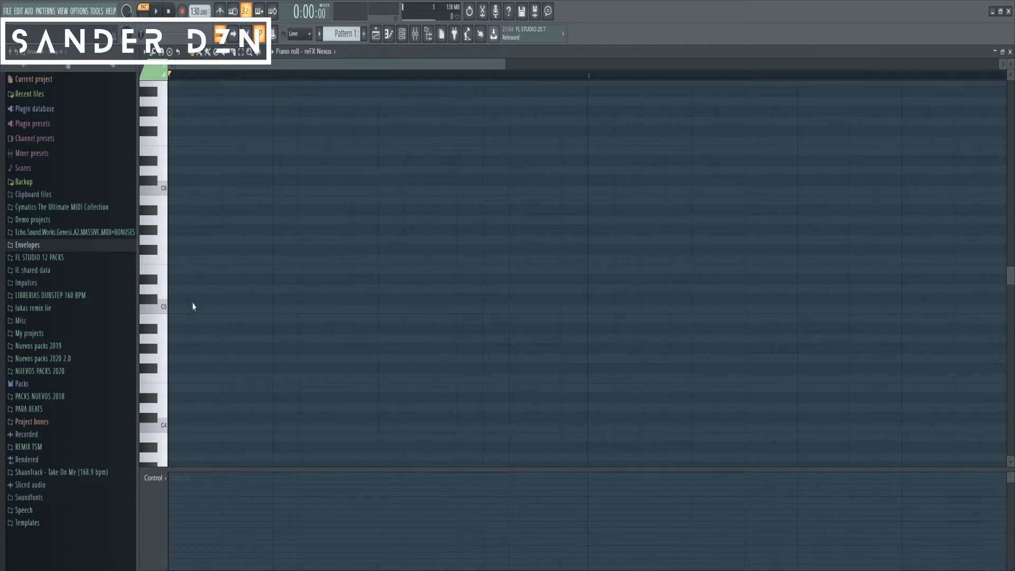
{"action": "left_click", "coordinate": [170, 300]}
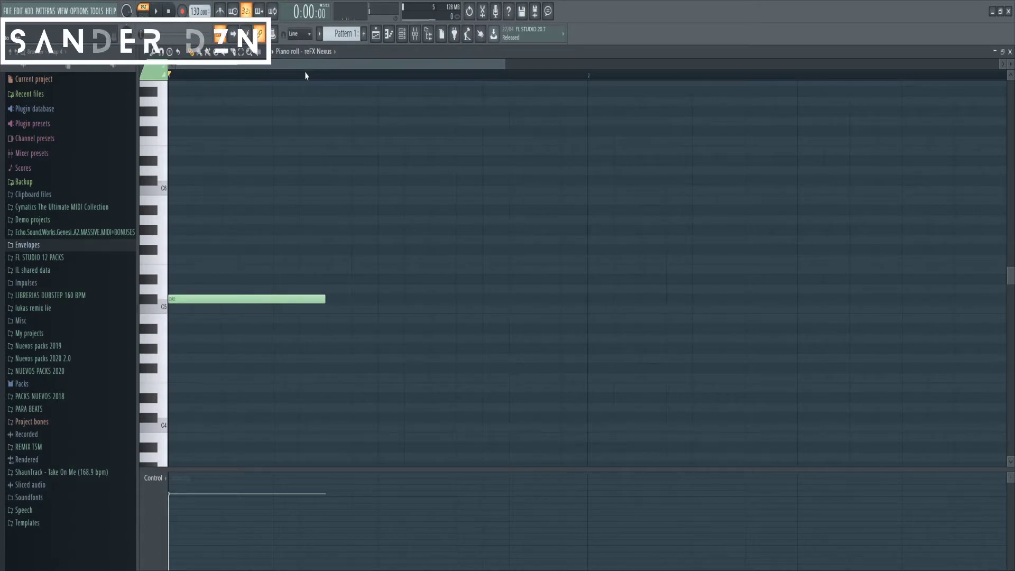
{"action": "left_click_drag", "start_coordinate": [325, 299], "coordinate": [267, 302]}
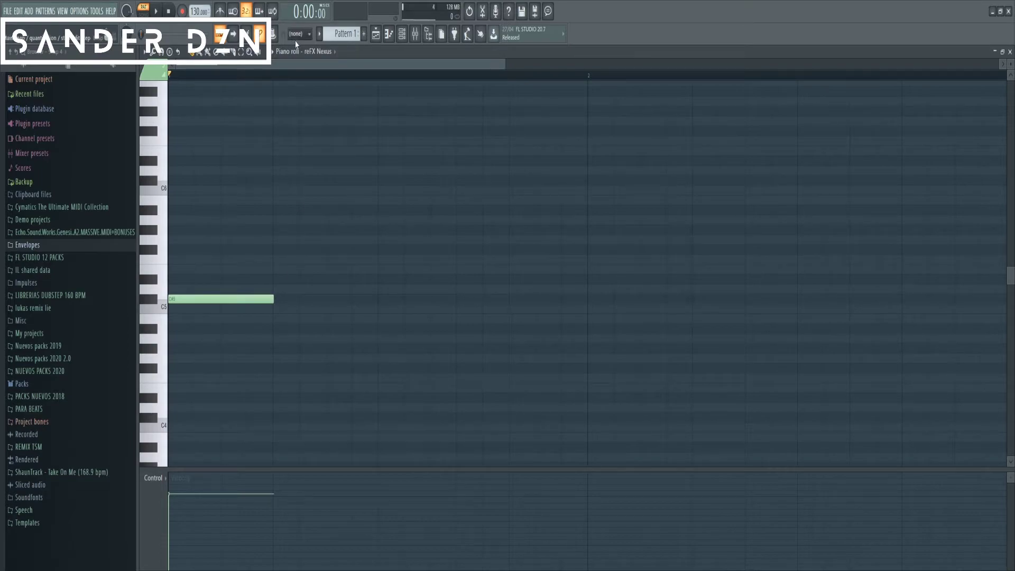
Set the snap to 1/6 step and shorten the C#5 note to less than one step
{"action": "left_click", "coordinate": [303, 89]}
{"action": "left_click_drag", "start_coordinate": [507, 70], "coordinate": [323, 85]}
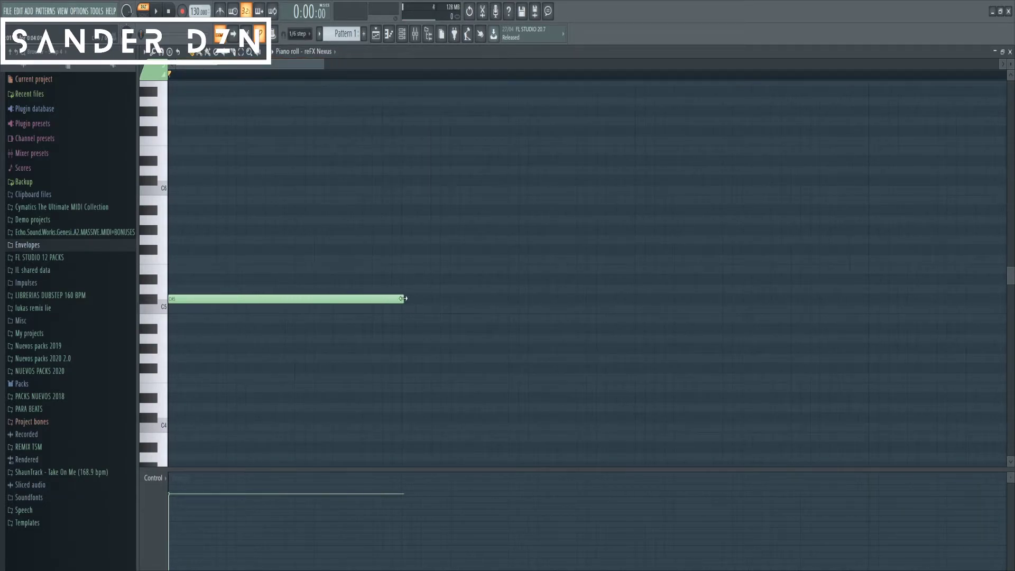
{"action": "left_click_drag", "start_coordinate": [400, 299], "coordinate": [206, 308]}
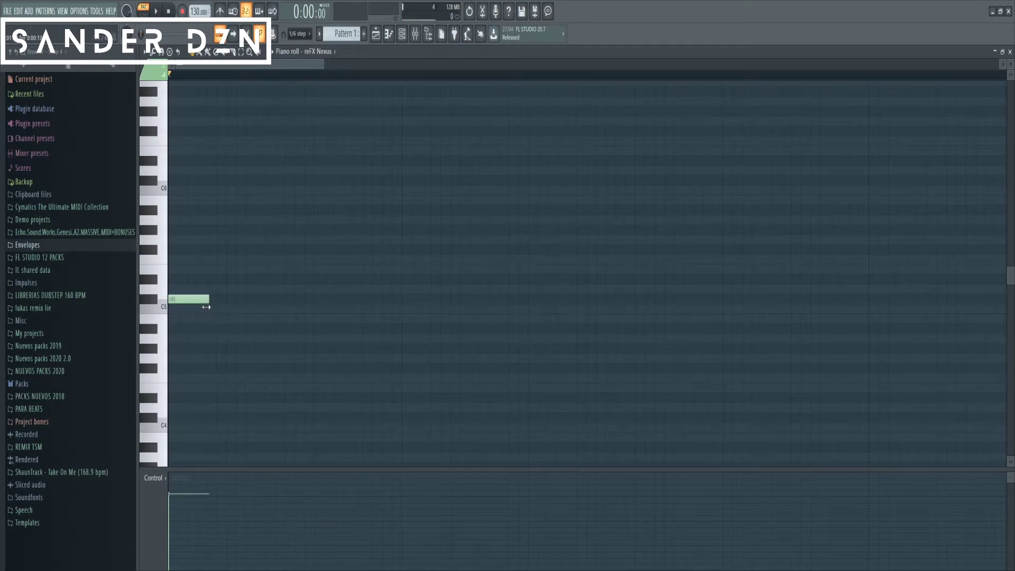
Place three more C#5 notes at uneven intervals after the first one and play the pattern
{"action": "left_click", "coordinate": [238, 299]}
{"action": "left_click", "coordinate": [302, 300]}
{"action": "left_click", "coordinate": [351, 300]}
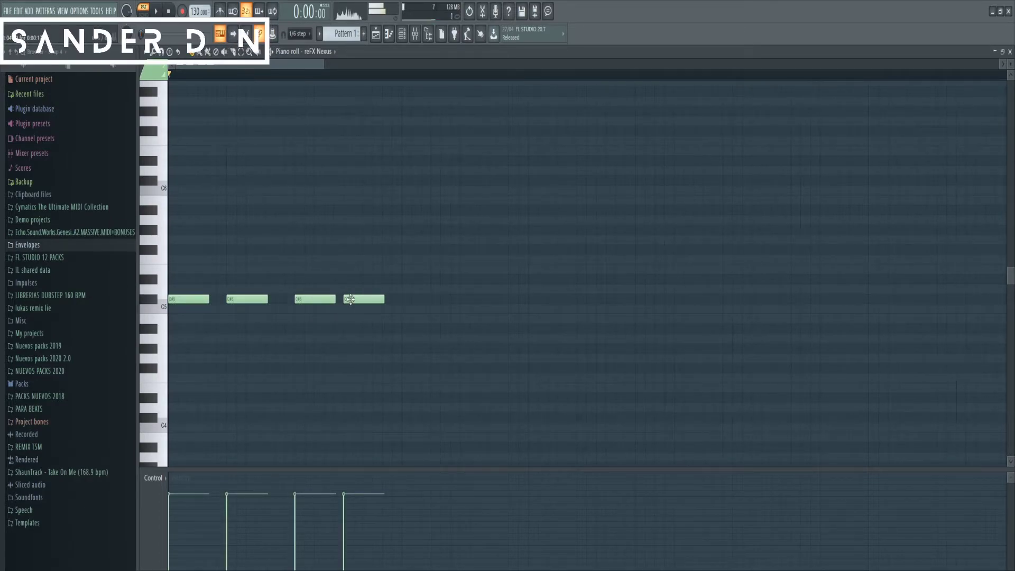
{"action": "left_click", "coordinate": [157, 12]}
{"action": "left_click", "coordinate": [168, 11]}
Delete the three unevenly spaced C#5 notes, keeping only the first note
{"action": "right_click", "coordinate": [248, 299]}
{"action": "right_click", "coordinate": [316, 299]}
{"action": "right_click", "coordinate": [357, 298]}
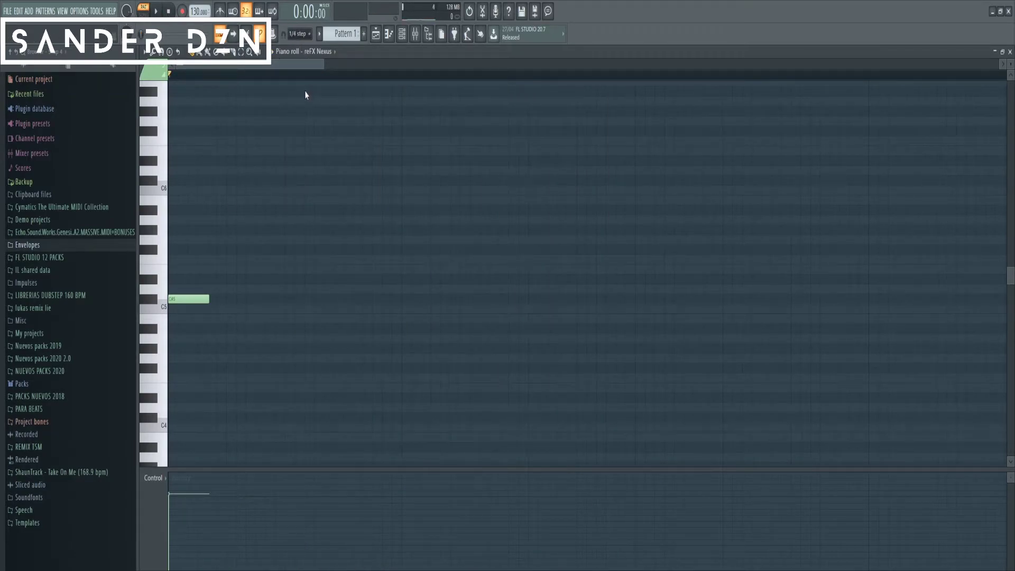
Change the snap setting and place three more C#5 notes at even one-step intervals after the first
{"action": "scroll", "coordinate": [301, 34], "scroll_direction": "down", "scroll_amount": 1}
{"action": "scroll", "coordinate": [298, 33], "scroll_direction": "up", "scroll_amount": 4}
{"action": "left_click", "coordinate": [239, 306]}
{"action": "left_click_drag", "start_coordinate": [241, 307], "coordinate": [244, 297]}
{"action": "left_click", "coordinate": [299, 299]}
{"action": "left_click", "coordinate": [361, 299]}
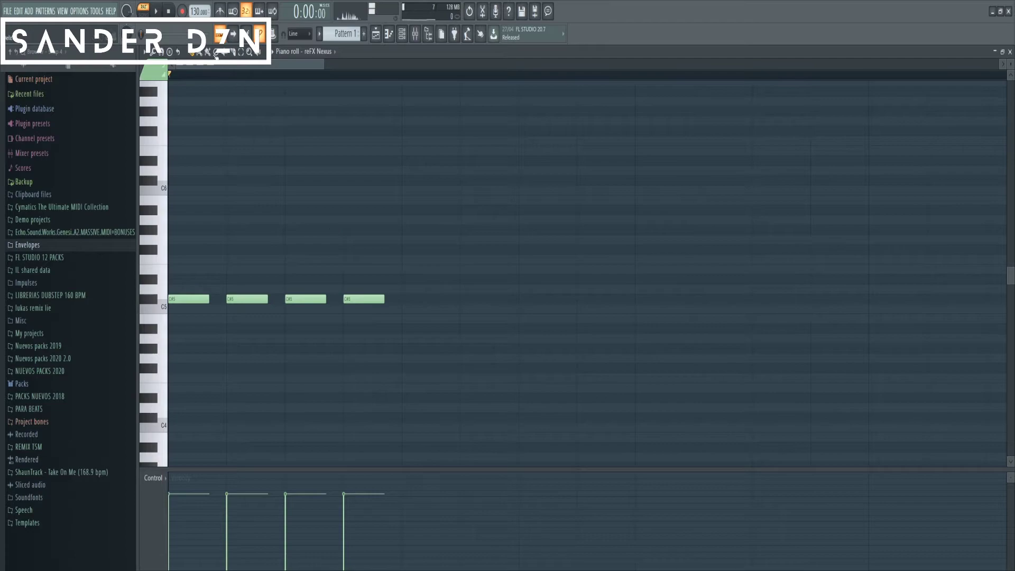
Play the pattern briefly and delete the second, third and fourth C#5 notes, keeping only the first
{"action": "left_click", "coordinate": [159, 11]}
{"action": "left_click", "coordinate": [166, 11]}
{"action": "right_click", "coordinate": [306, 300]}
{"action": "right_click", "coordinate": [248, 300]}
{"action": "right_click", "coordinate": [345, 299]}
Place three more C#5 notes at even one-beat intervals after the first note
{"action": "left_click", "coordinate": [404, 300]}
{"action": "left_click", "coordinate": [640, 299]}
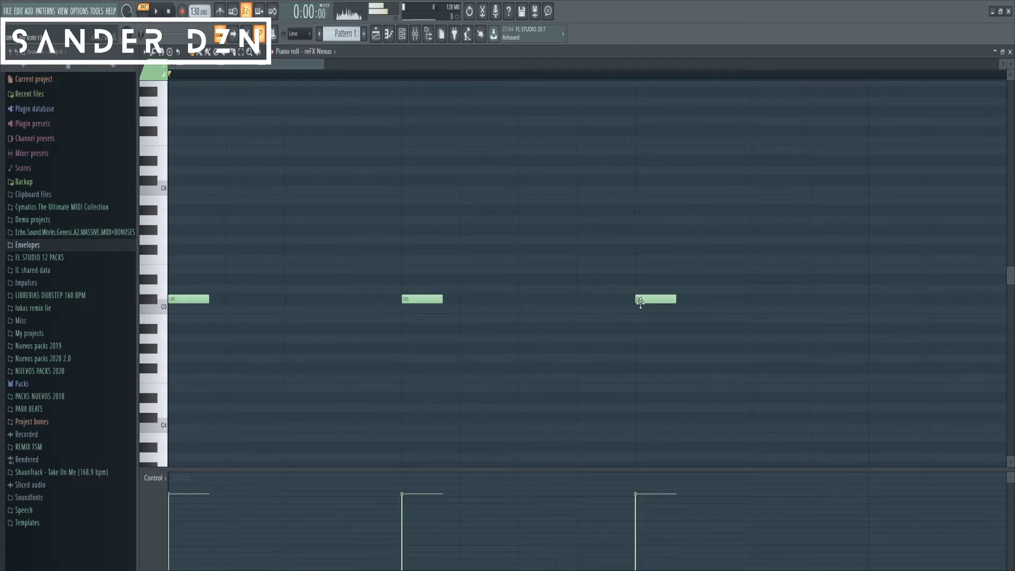
{"action": "left_click", "coordinate": [874, 300]}
Turn on the metronome and play the four-note pattern against it, stopping playback after listening
{"action": "left_click", "coordinate": [219, 11]}
{"action": "left_click", "coordinate": [157, 10]}
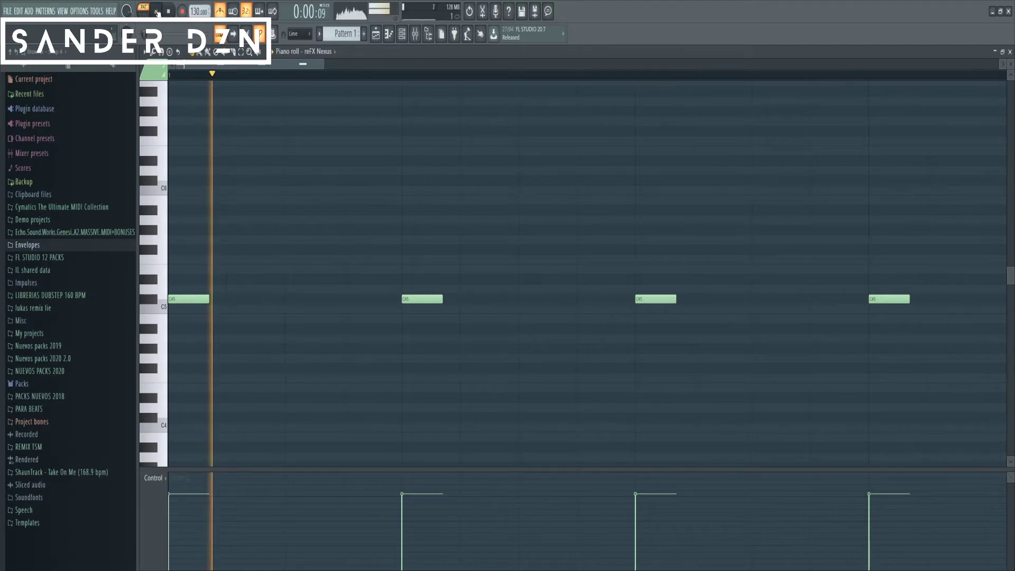
{"action": "scroll", "coordinate": [320, 74], "scroll_direction": "down", "scroll_amount": 2}
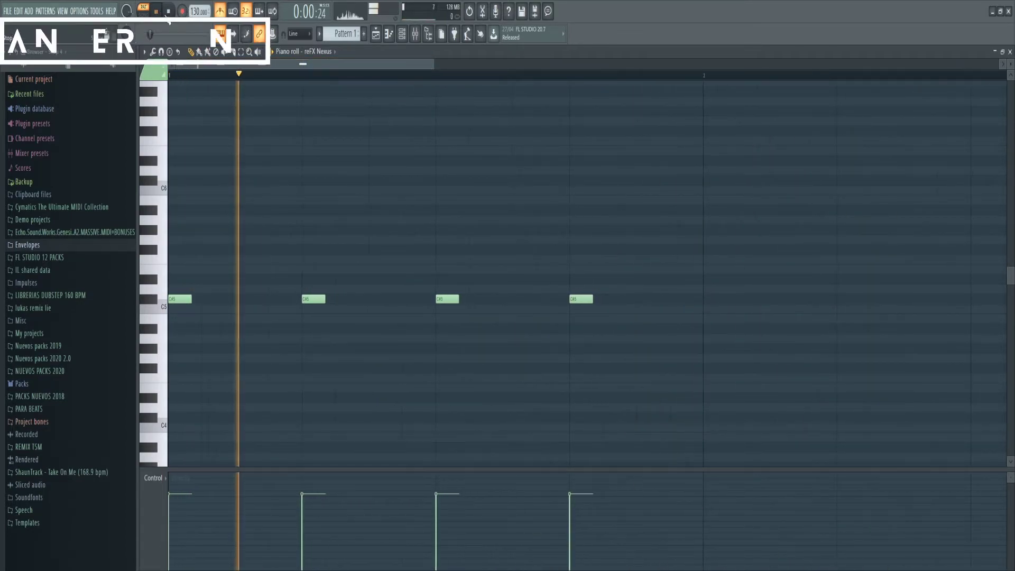
{"action": "key", "text": "space"}
Delete all four C#5 notes so the piano roll is empty
{"action": "right_click", "coordinate": [447, 299]}
{"action": "right_click", "coordinate": [314, 299]}
{"action": "right_click", "coordinate": [180, 299]}
{"action": "right_click", "coordinate": [581, 299]}
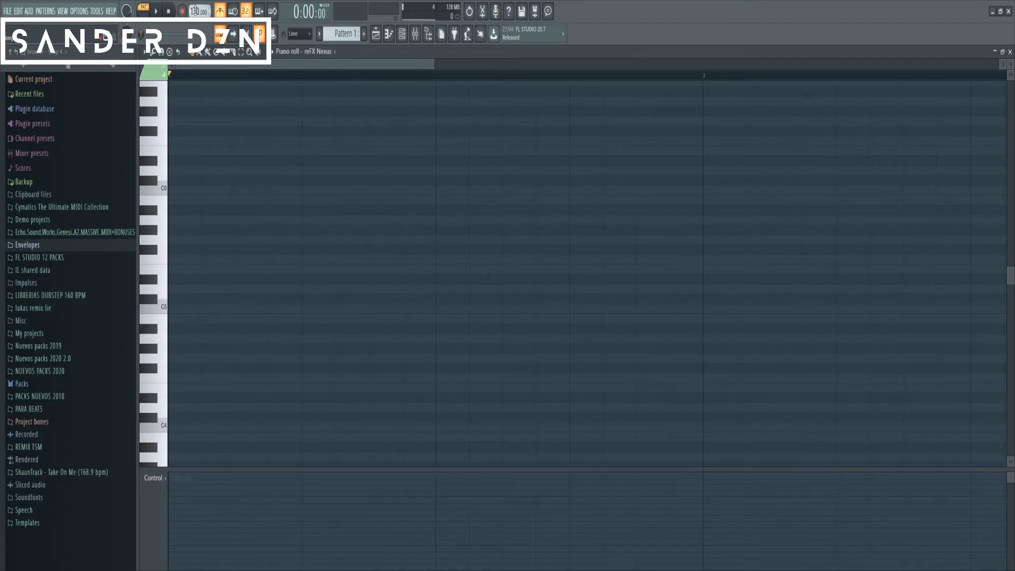
{"action": "left_click", "coordinate": [194, 11]}
{"action": "mouse_move", "coordinate": [194, 12]}
{"action": "left_mouse_down"}
{"action": "mouse_move", "coordinate": [194, 22]}
{"action": "mouse_move", "coordinate": [193, 11]}
{"action": "left_mouse_up"}
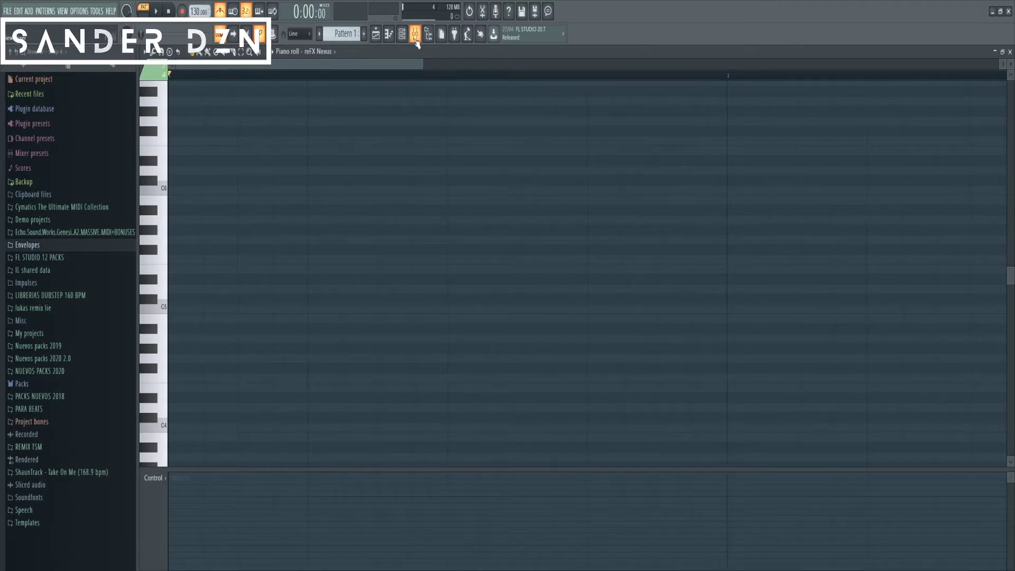
Open the mixer and look through several insert tracks one after another, ending on Insert 13
{"action": "left_click", "coordinate": [416, 40]}
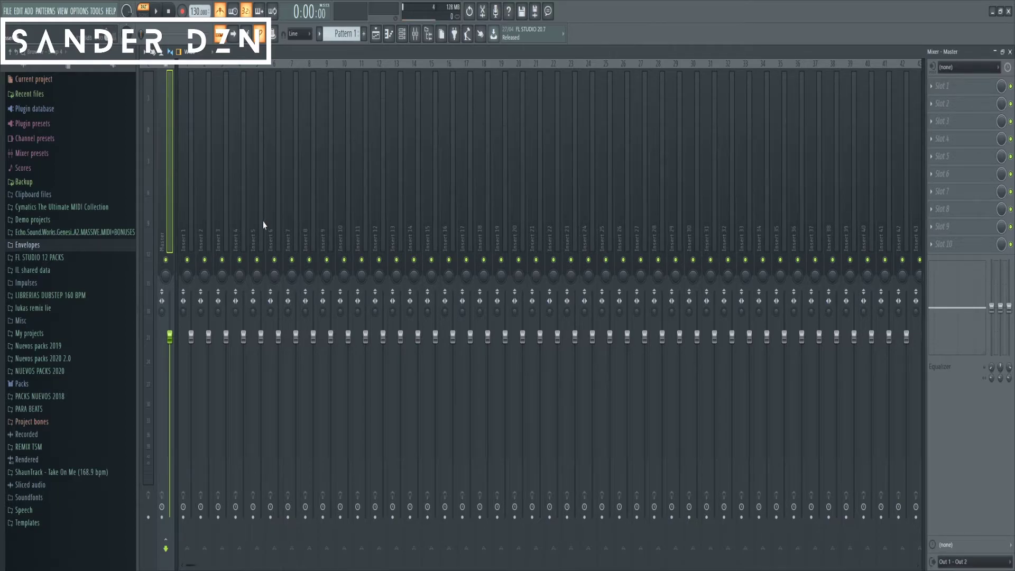
{"action": "left_click", "coordinate": [237, 237]}
{"action": "left_click", "coordinate": [191, 232]}
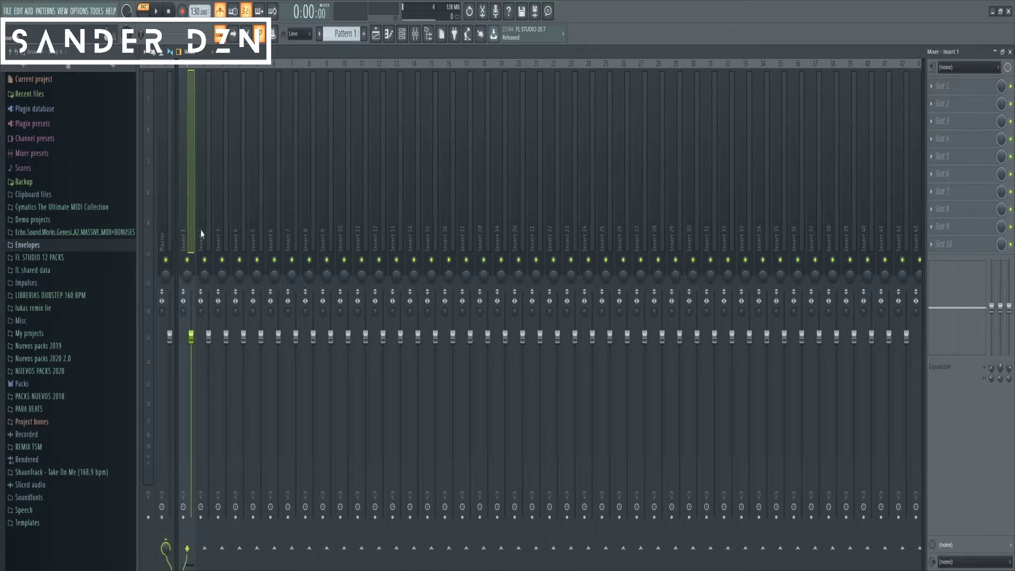
{"action": "left_click", "coordinate": [321, 242]}
{"action": "left_click", "coordinate": [267, 242]}
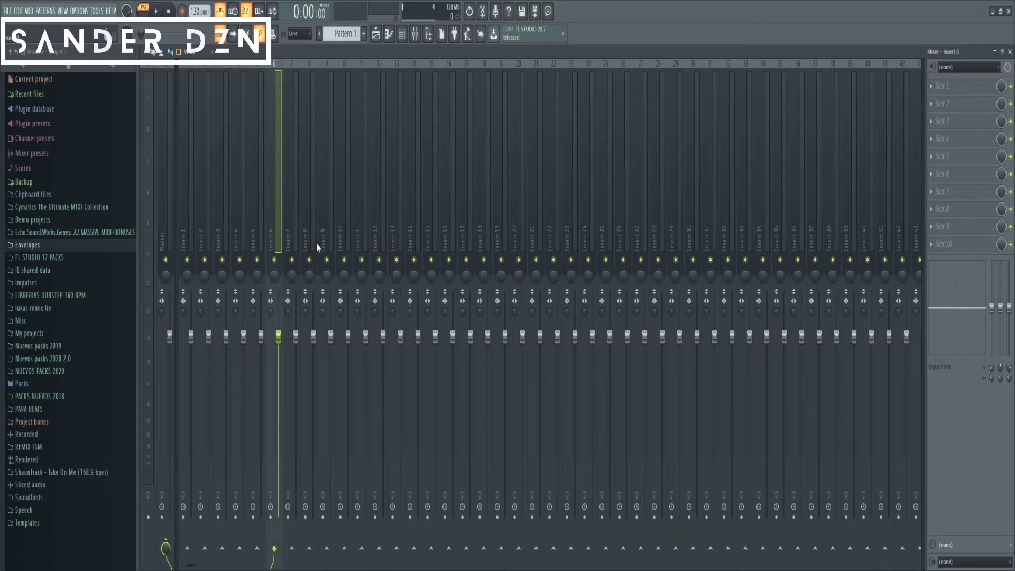
{"action": "left_click", "coordinate": [360, 238]}
{"action": "left_click", "coordinate": [475, 229]}
{"action": "left_click", "coordinate": [555, 232]}
{"action": "left_click", "coordinate": [331, 234]}
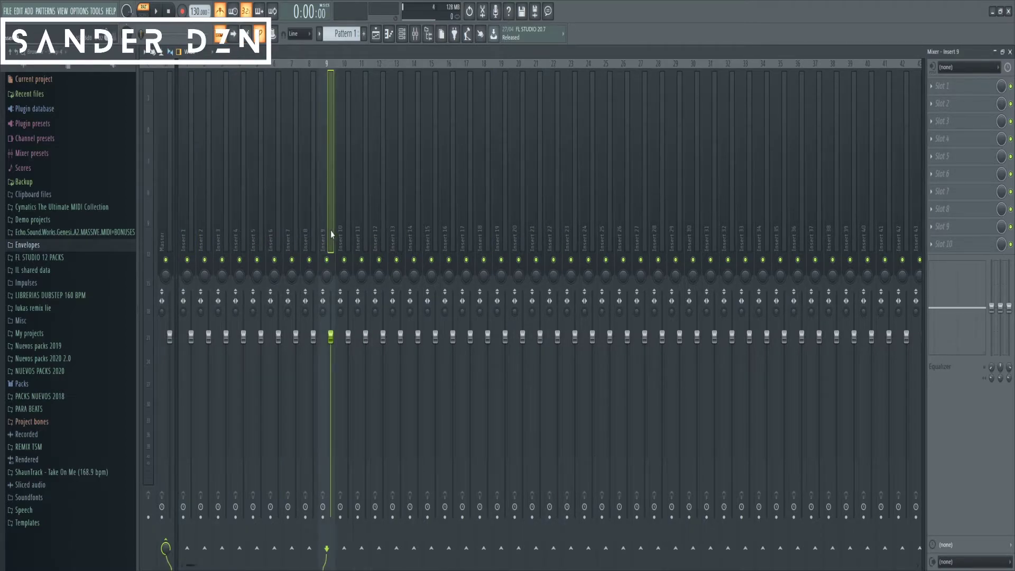
{"action": "left_click", "coordinate": [363, 235]}
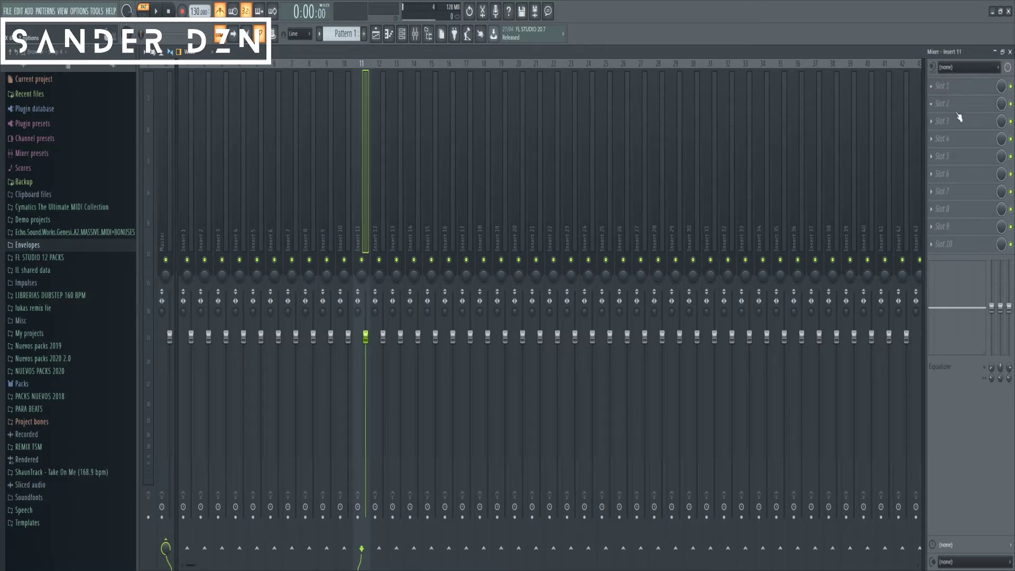
{"action": "left_click", "coordinate": [499, 183]}
{"action": "left_click", "coordinate": [378, 164]}
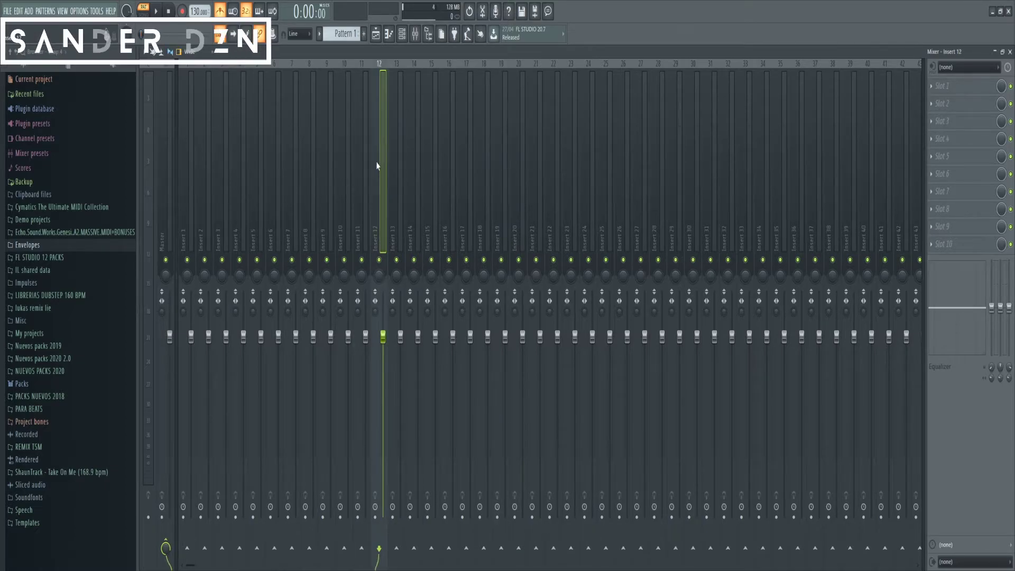
{"action": "left_click", "coordinate": [393, 232]}
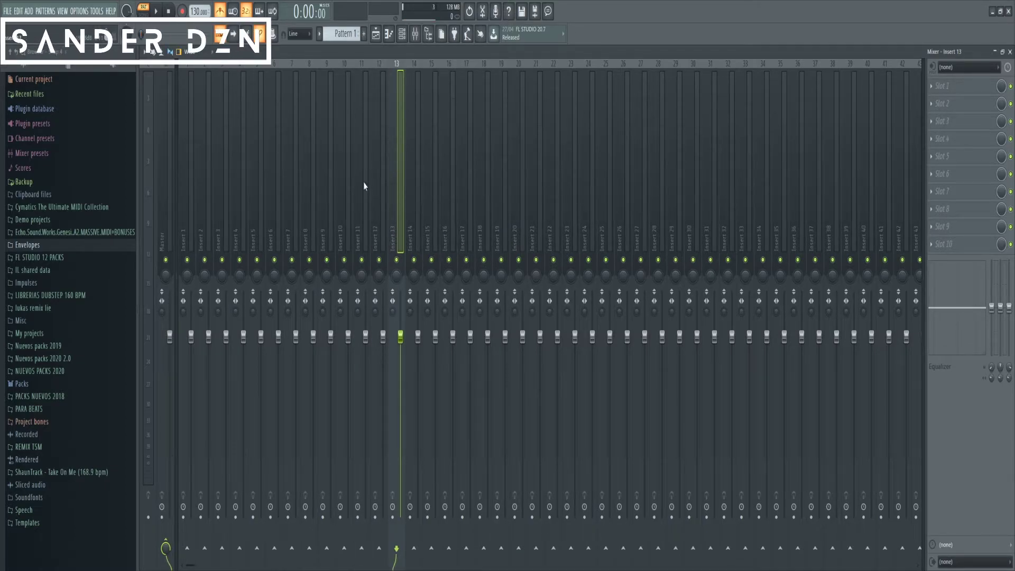
Show the playlist in front of the mixer and examine its timeline at different zoom levels
{"action": "left_click", "coordinate": [415, 33]}
{"action": "left_click", "coordinate": [415, 34]}
{"action": "left_click", "coordinate": [374, 41]}
{"action": "left_click_drag", "start_coordinate": [512, 68], "coordinate": [332, 77]}
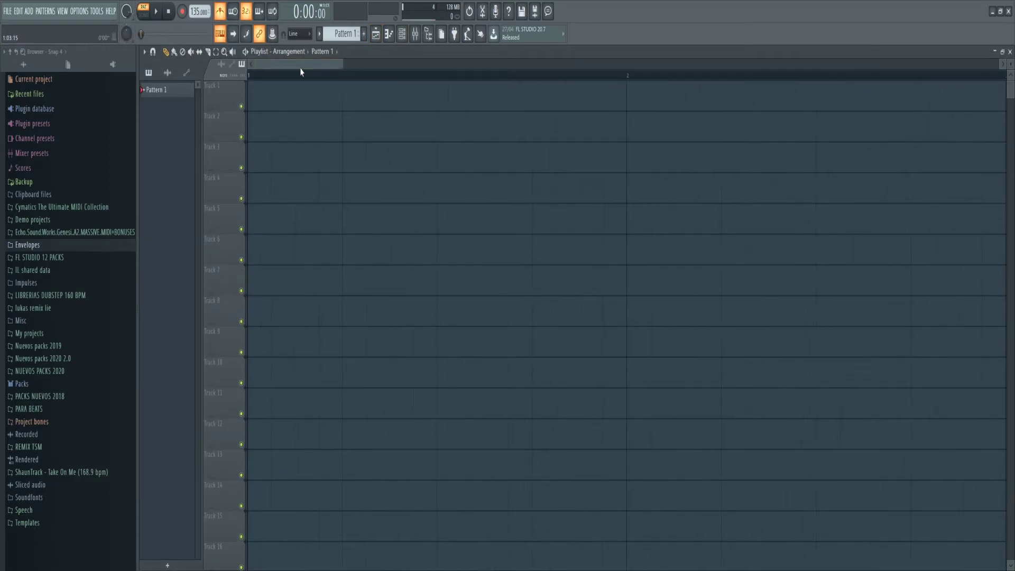
{"action": "left_click", "coordinate": [376, 40]}
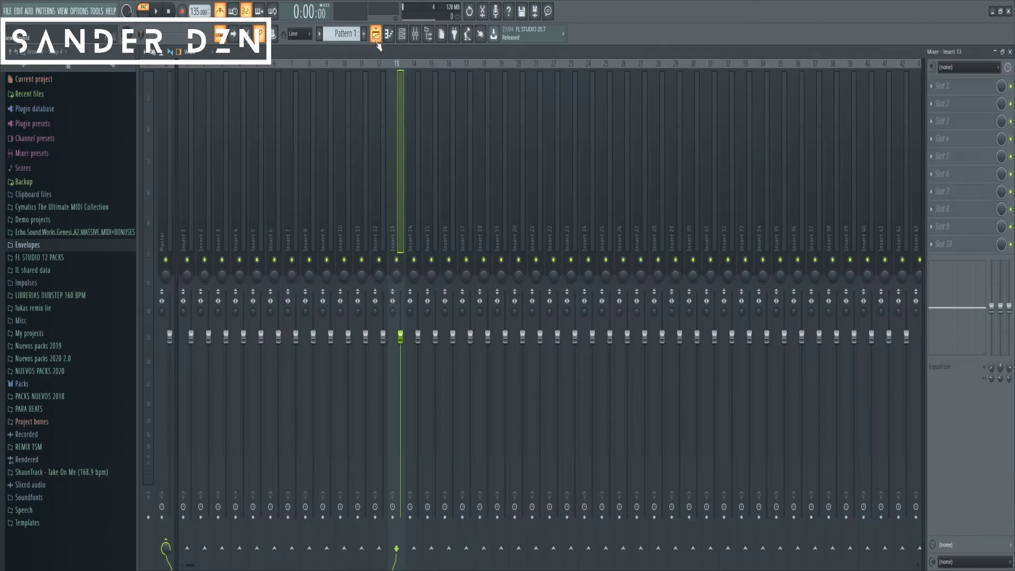
{"action": "left_click", "coordinate": [376, 40]}
{"action": "left_click_drag", "start_coordinate": [341, 67], "coordinate": [361, 67]}
Return to the mixer and browse insert tracks across its whole width, ending on Insert 18
{"action": "left_click", "coordinate": [376, 35]}
{"action": "left_click", "coordinate": [188, 207]}
{"action": "left_click", "coordinate": [227, 225]}
{"action": "left_click", "coordinate": [328, 224]}
{"action": "left_click", "coordinate": [413, 223]}
{"action": "left_click", "coordinate": [501, 223]}
{"action": "left_click", "coordinate": [676, 217]}
{"action": "left_click", "coordinate": [573, 222]}
{"action": "left_click", "coordinate": [402, 223]}
{"action": "left_click", "coordinate": [370, 232]}
{"action": "left_click", "coordinate": [462, 216]}
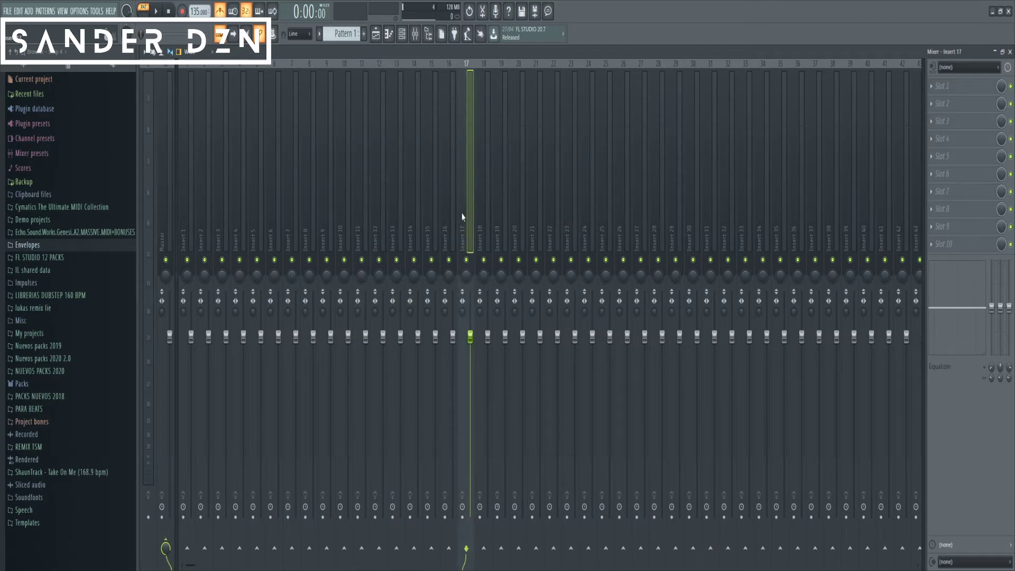
{"action": "left_click", "coordinate": [429, 226]}
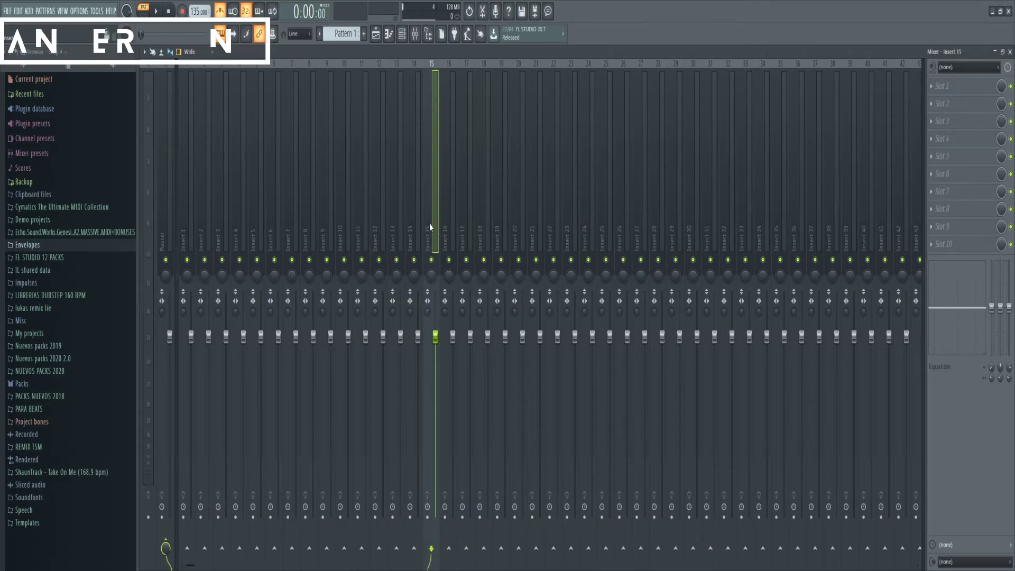
{"action": "left_click", "coordinate": [525, 222]}
{"action": "left_click", "coordinate": [750, 213]}
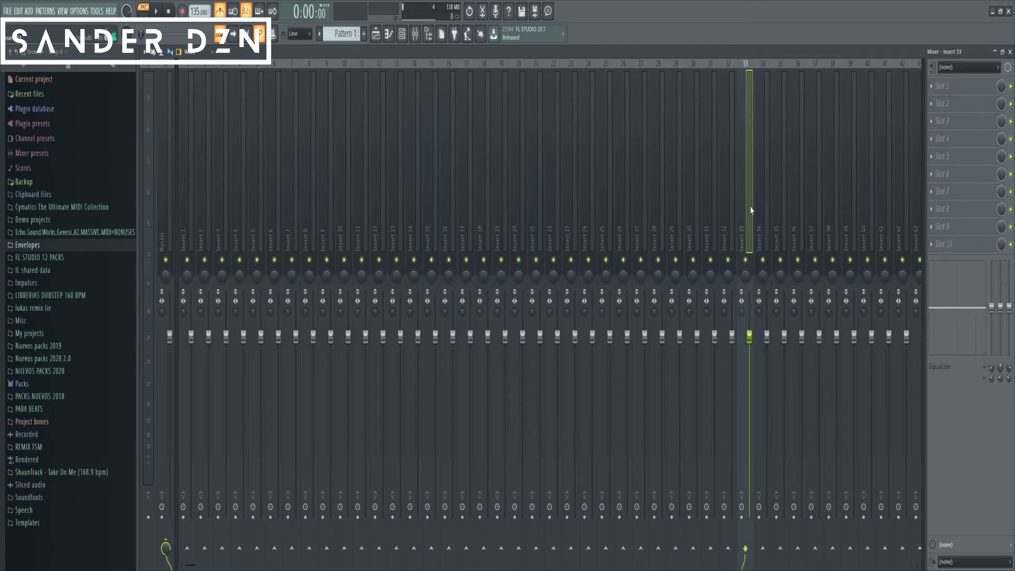
{"action": "left_click", "coordinate": [567, 217]}
{"action": "left_click", "coordinate": [189, 178]}
{"action": "left_click", "coordinate": [288, 212]}
{"action": "left_click", "coordinate": [242, 228]}
{"action": "left_click", "coordinate": [432, 222]}
{"action": "left_click", "coordinate": [552, 219]}
{"action": "left_click", "coordinate": [647, 225]}
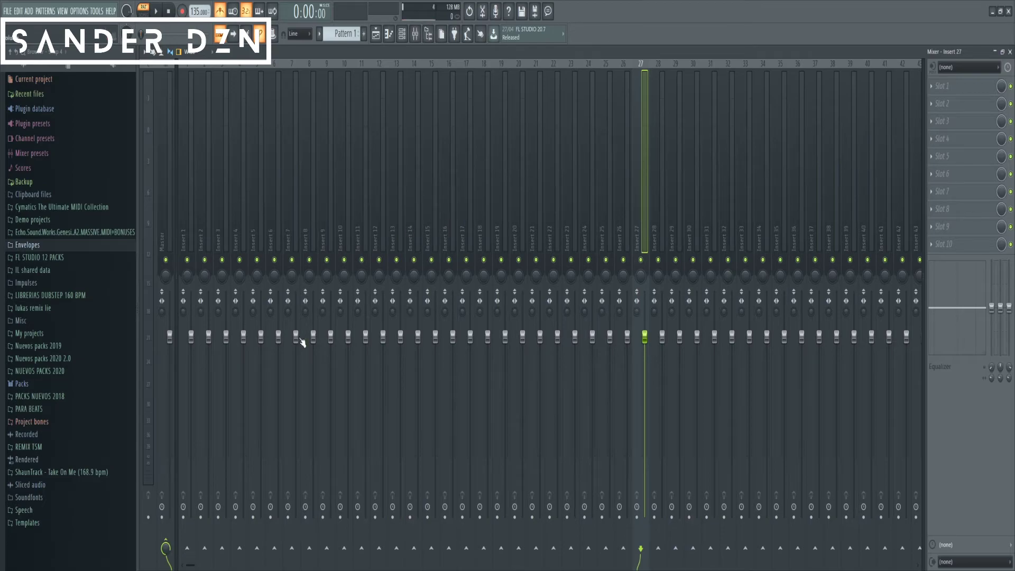
{"action": "left_click", "coordinate": [485, 222]}
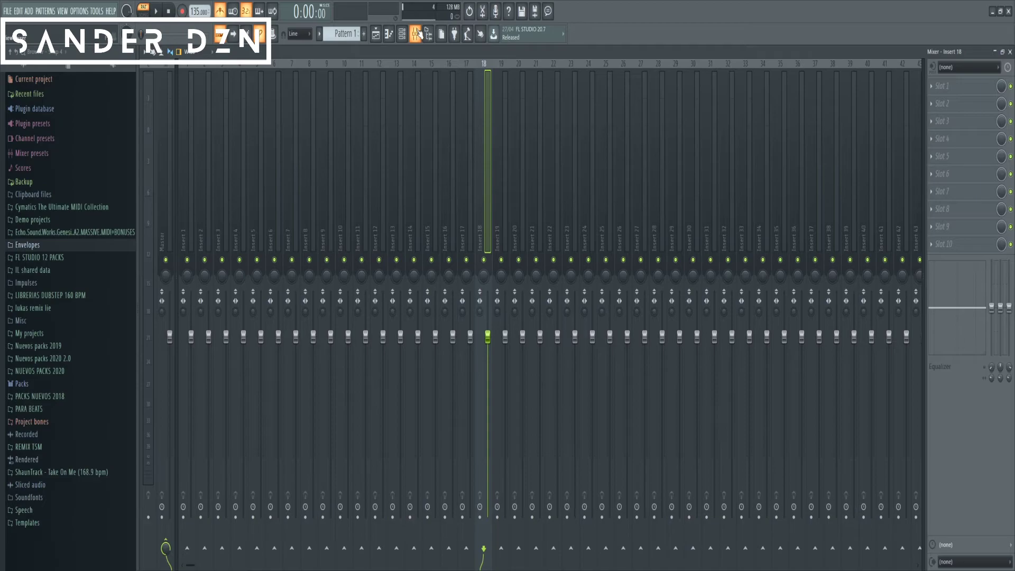
Open the playlist, place the song playhead within the first bar and show several bars of the timeline
{"action": "left_click", "coordinate": [375, 33]}
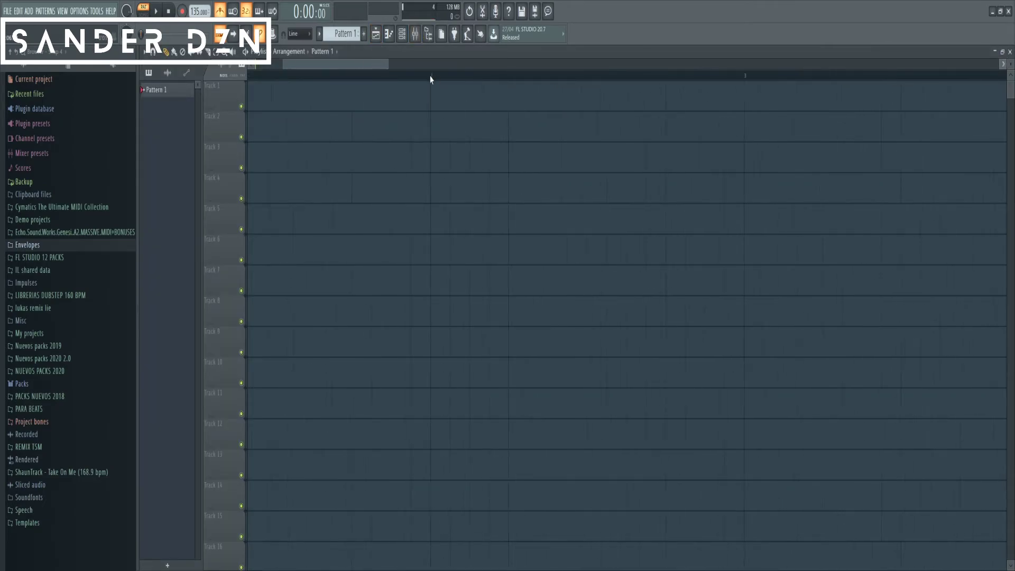
{"action": "left_click", "coordinate": [365, 75]}
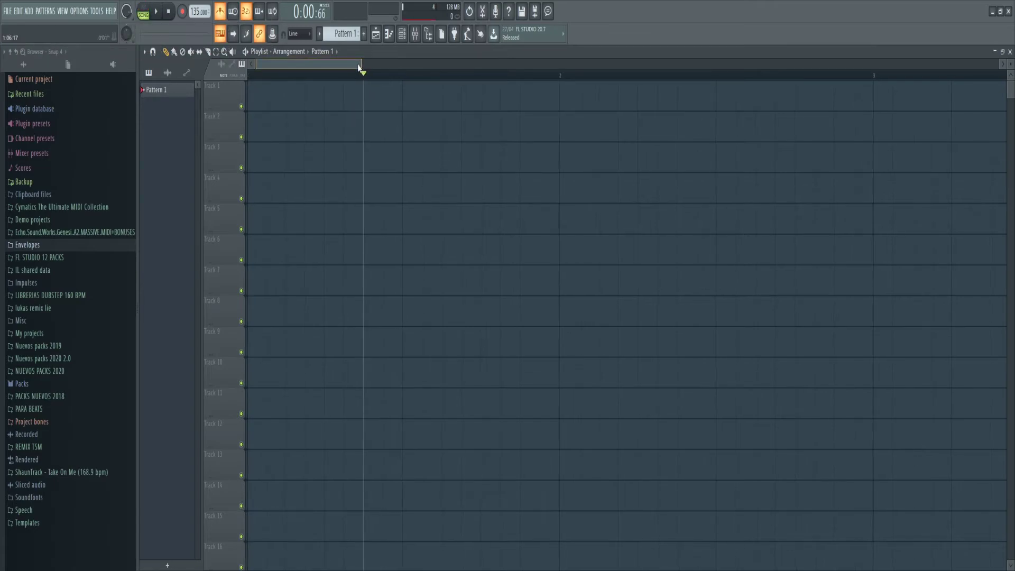
{"action": "scroll", "coordinate": [370, 74], "scroll_direction": "down", "scroll_amount": 4}
{"action": "left_click_drag", "start_coordinate": [344, 69], "coordinate": [318, 126]}
{"action": "scroll", "coordinate": [365, 76], "scroll_direction": "up", "scroll_amount": 1}
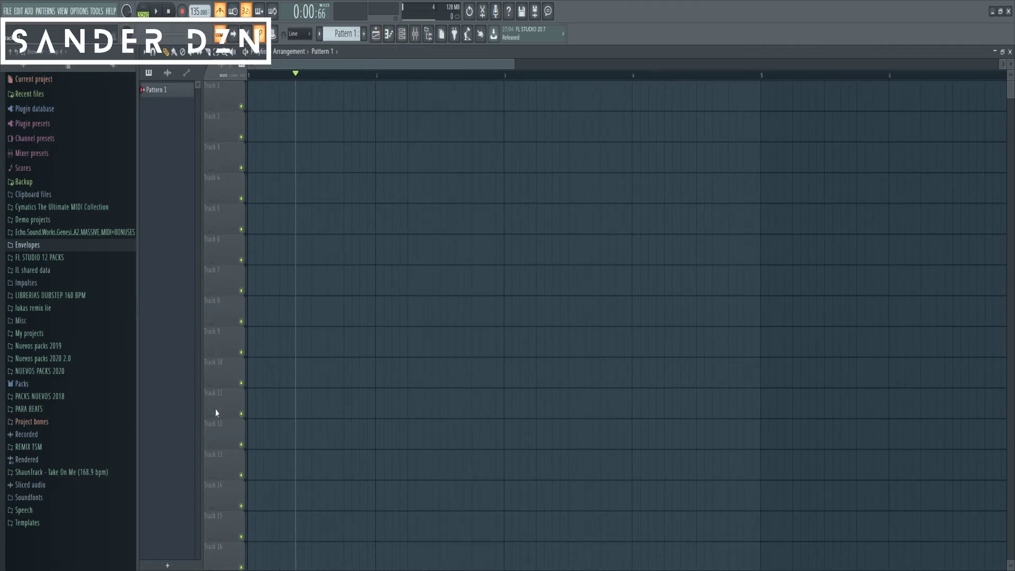
Bring back the mixer, toggle the metronome off and on again, and play the song briefly before stopping
{"action": "left_click", "coordinate": [416, 35]}
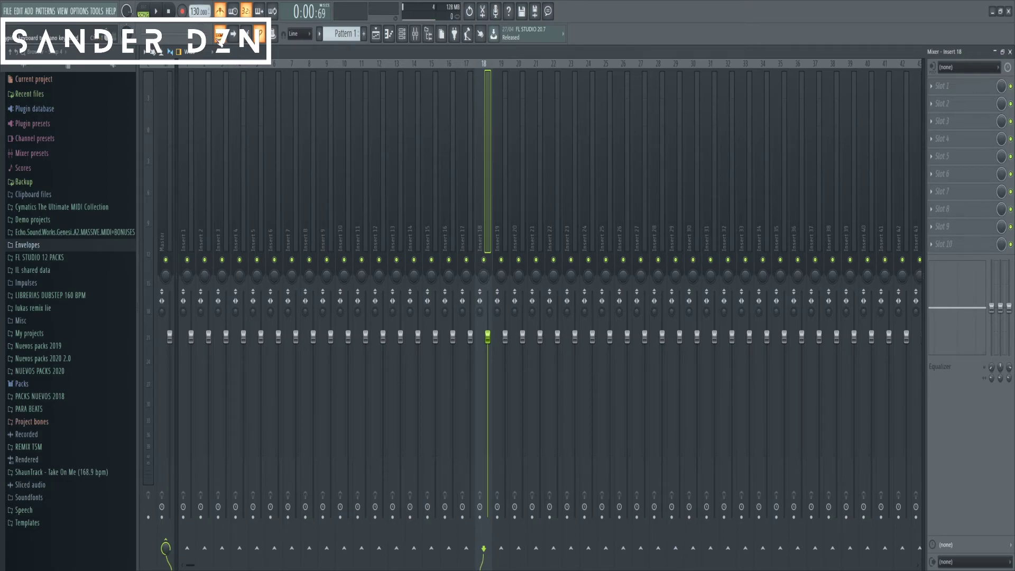
{"action": "left_click", "coordinate": [220, 11]}
{"action": "left_click", "coordinate": [220, 11]}
{"action": "left_click", "coordinate": [167, 12]}
{"action": "key", "text": "space"}
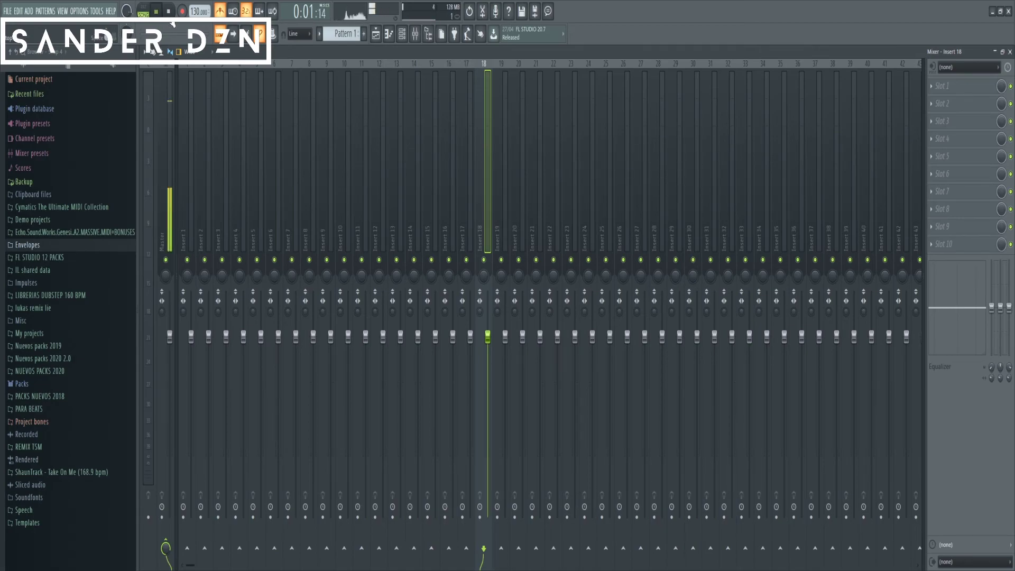
{"action": "key", "text": "space"}
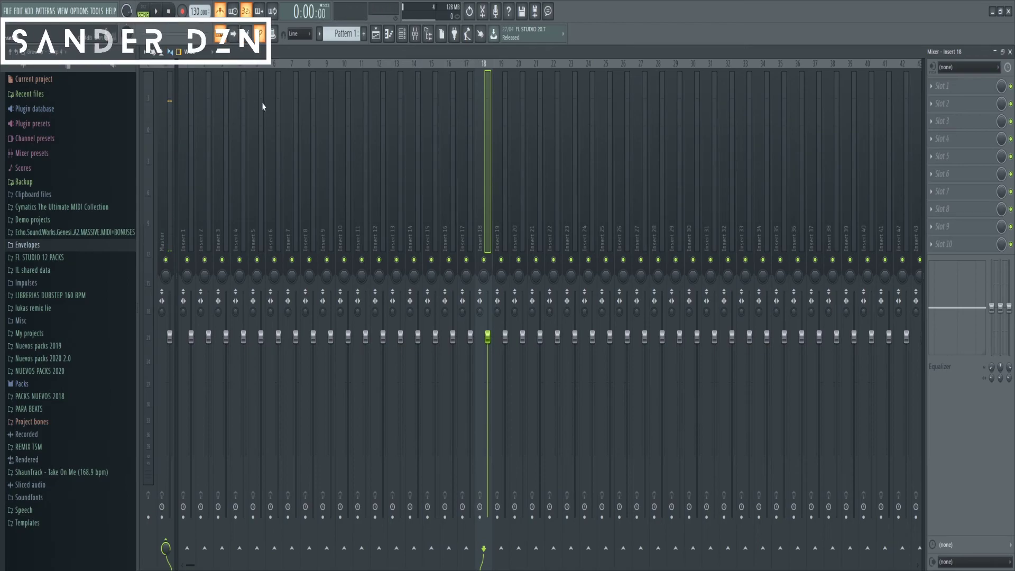
Open the playlist and examine its bar grid at several zoom levels, ending with bars 1 to 5 in view
{"action": "left_click", "coordinate": [376, 33]}
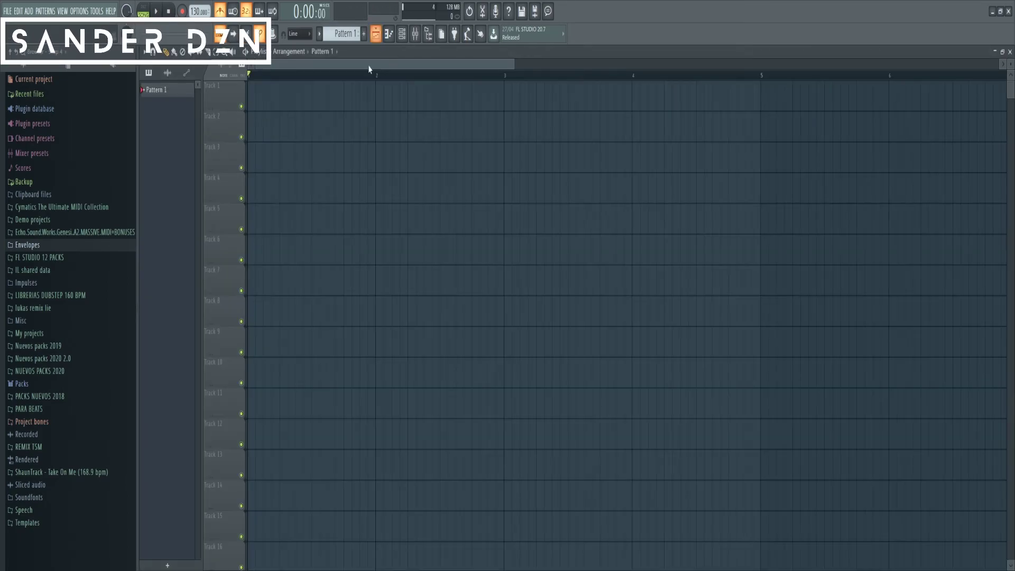
{"action": "left_click_drag", "start_coordinate": [513, 69], "coordinate": [629, 69]}
{"action": "left_click_drag", "start_coordinate": [559, 71], "coordinate": [434, 140]}
{"action": "left_click_drag", "start_coordinate": [630, 69], "coordinate": [433, 63]}
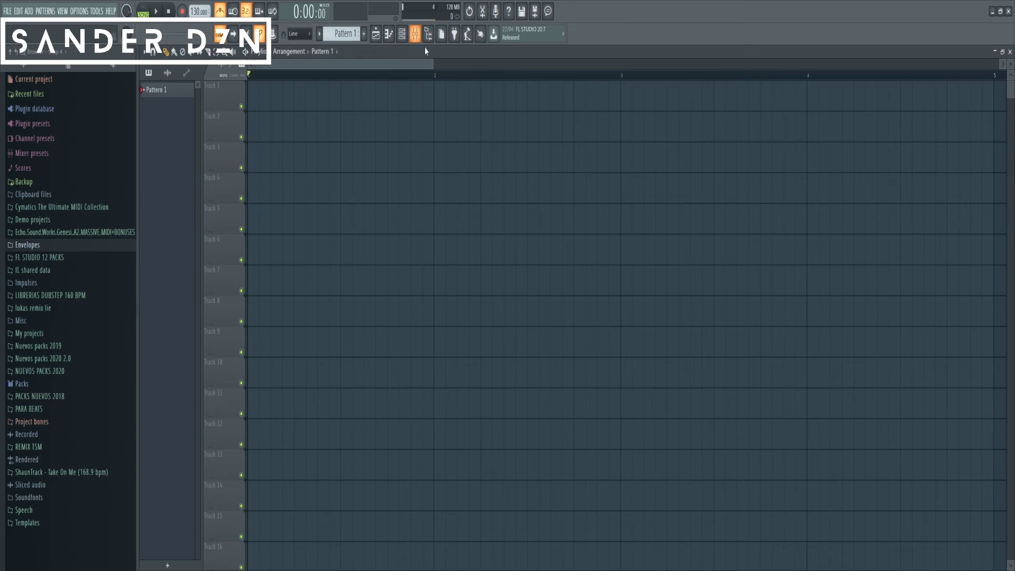
{"action": "left_click_drag", "start_coordinate": [433, 63], "coordinate": [616, 127]}
{"action": "left_click", "coordinate": [619, 68]}
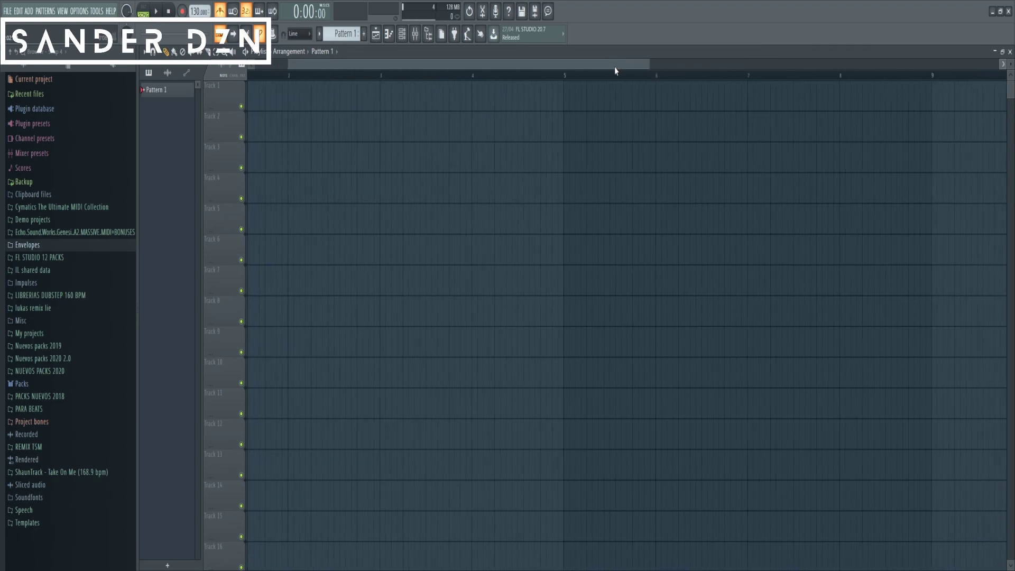
{"action": "left_click_drag", "start_coordinate": [604, 68], "coordinate": [433, 69]}
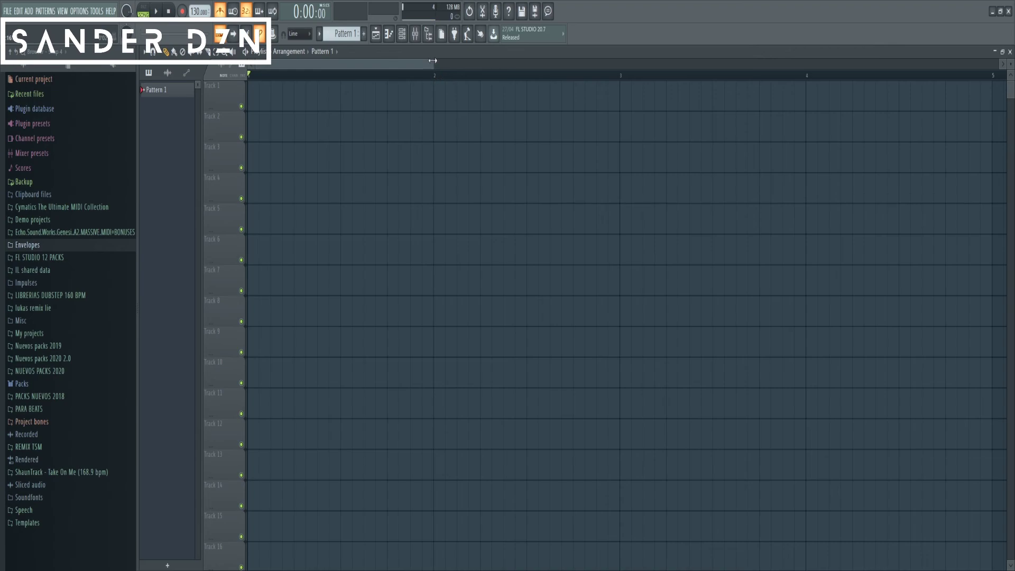
{"action": "left_click_drag", "start_coordinate": [433, 61], "coordinate": [427, 62]}
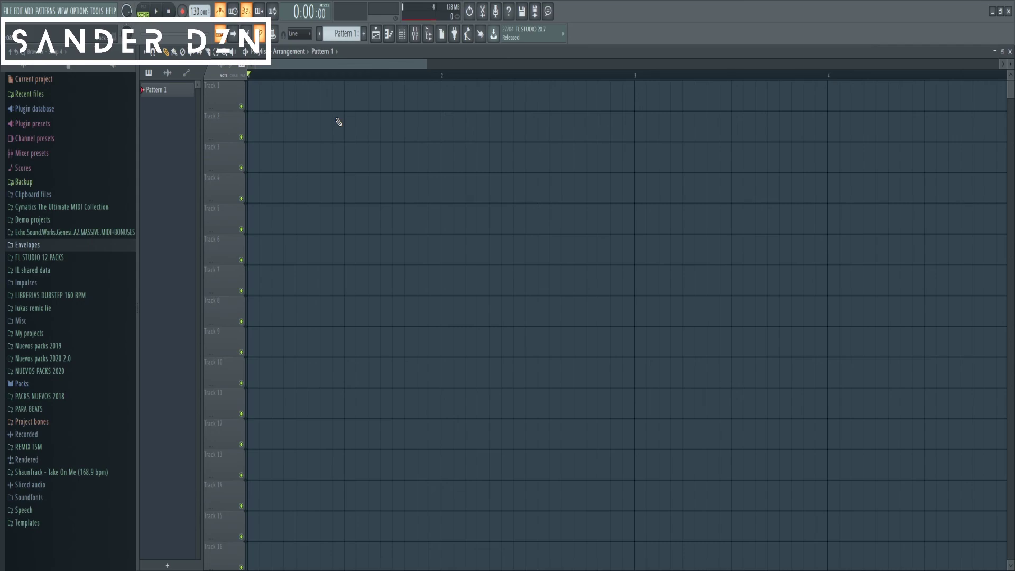
{"action": "left_click_drag", "start_coordinate": [425, 67], "coordinate": [435, 68]}
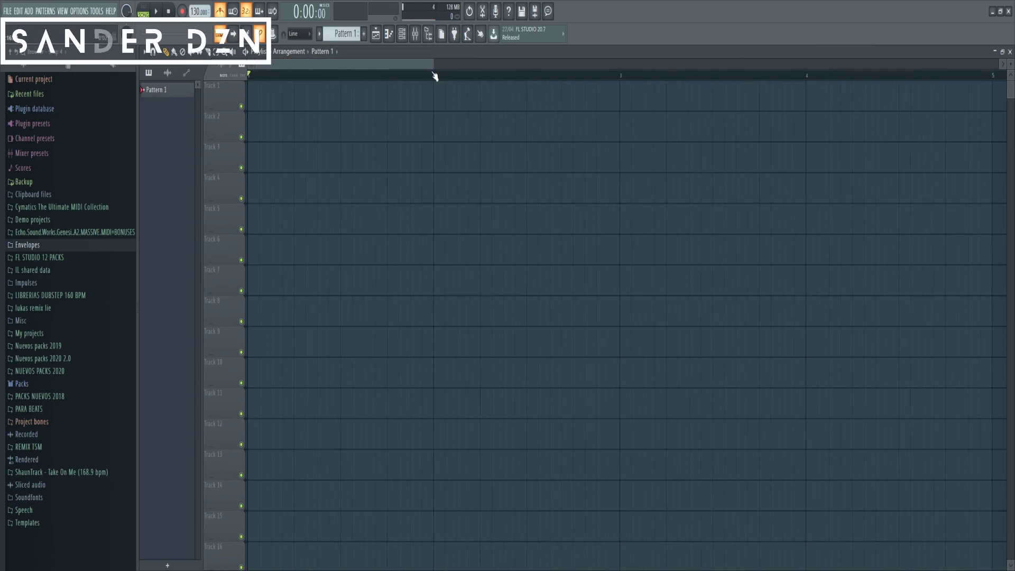